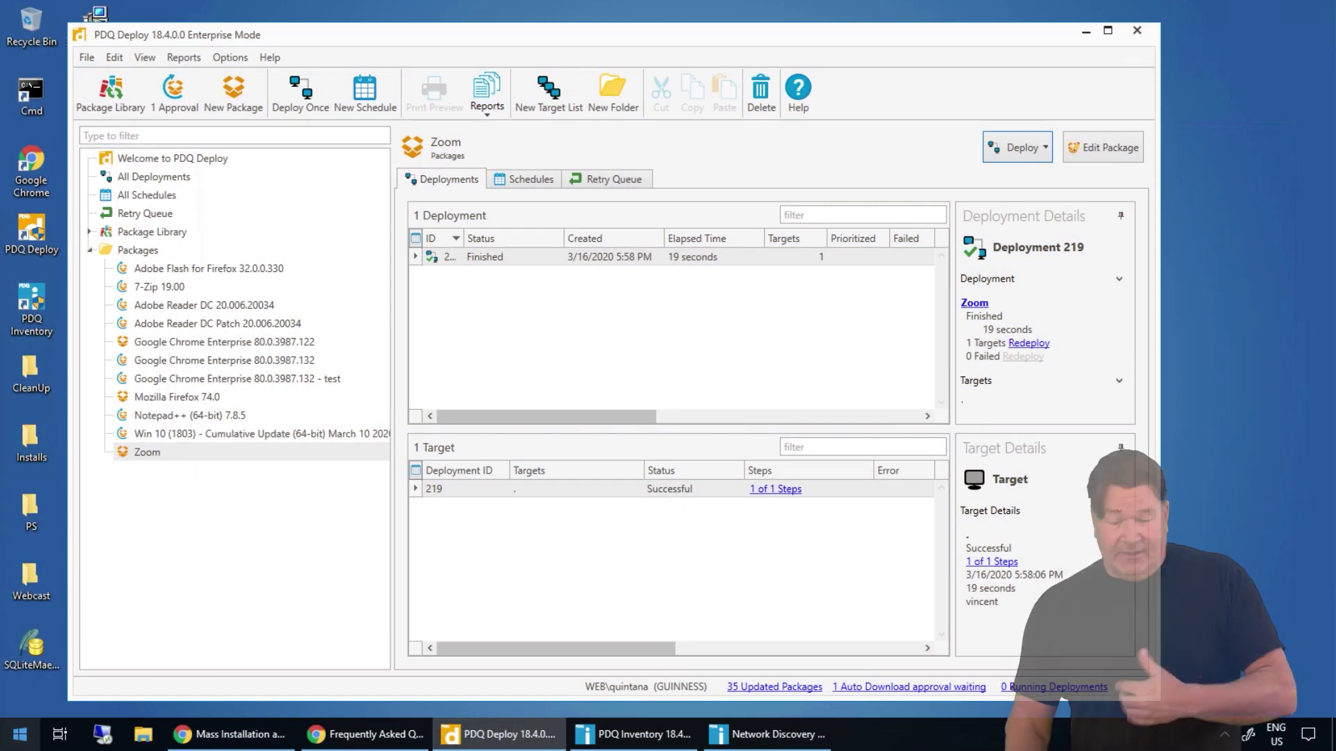
# Create a new package with an Install step and browse Desktop\Installs for its install file
pyautogui.click(240, 98)
pyautogui.click(234, 218)
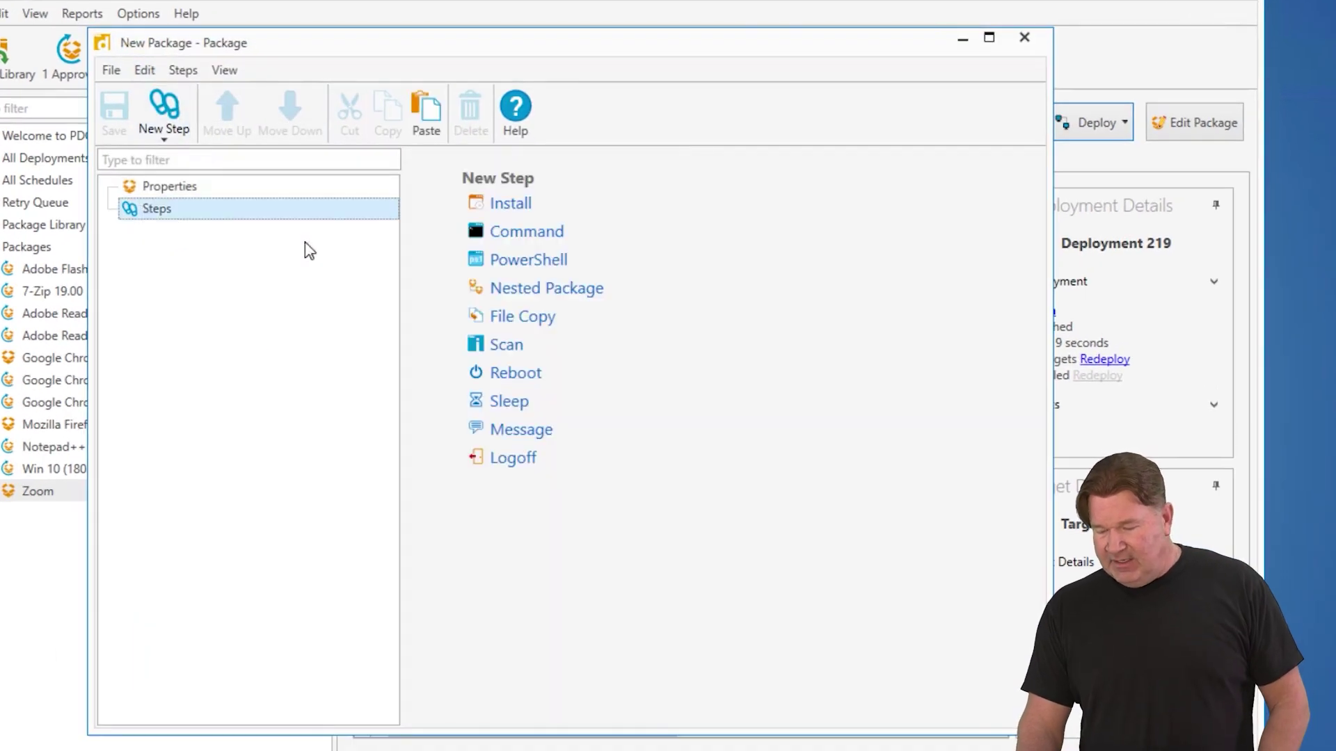
pyautogui.click(508, 203)
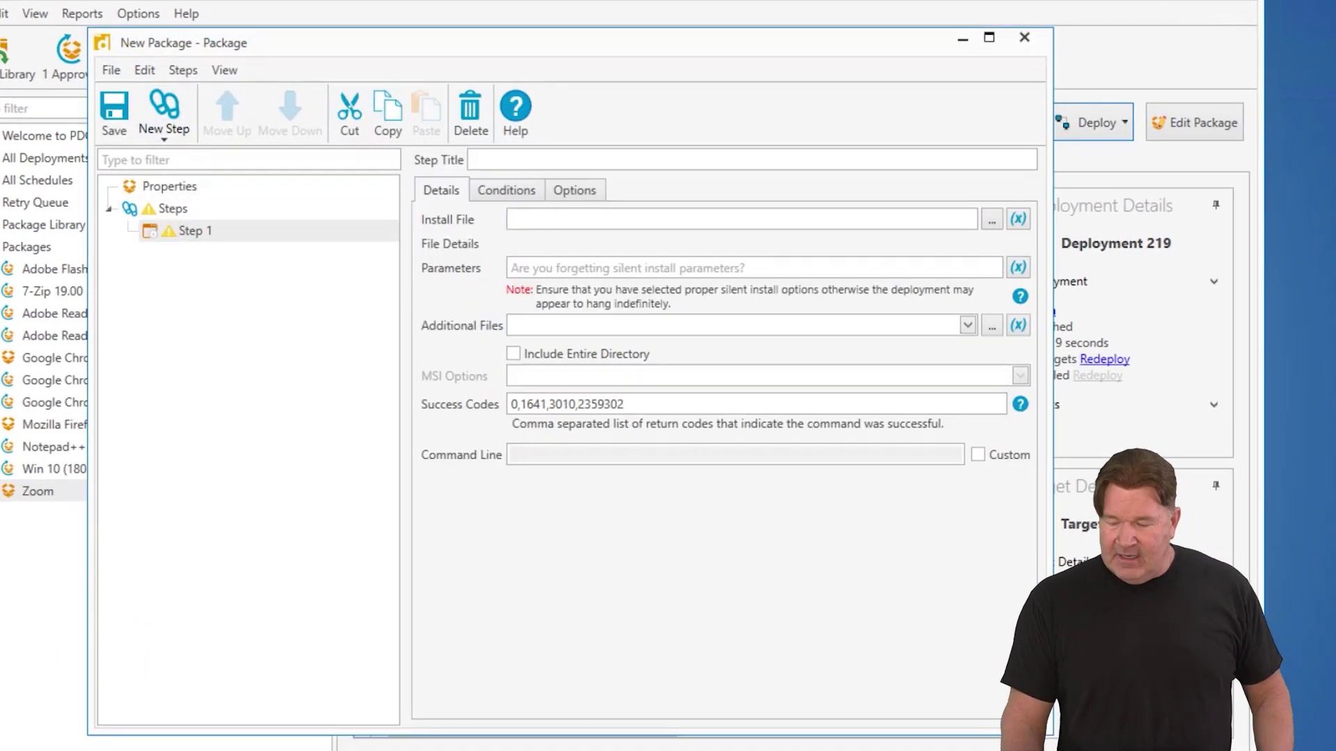
pyautogui.click(996, 220)
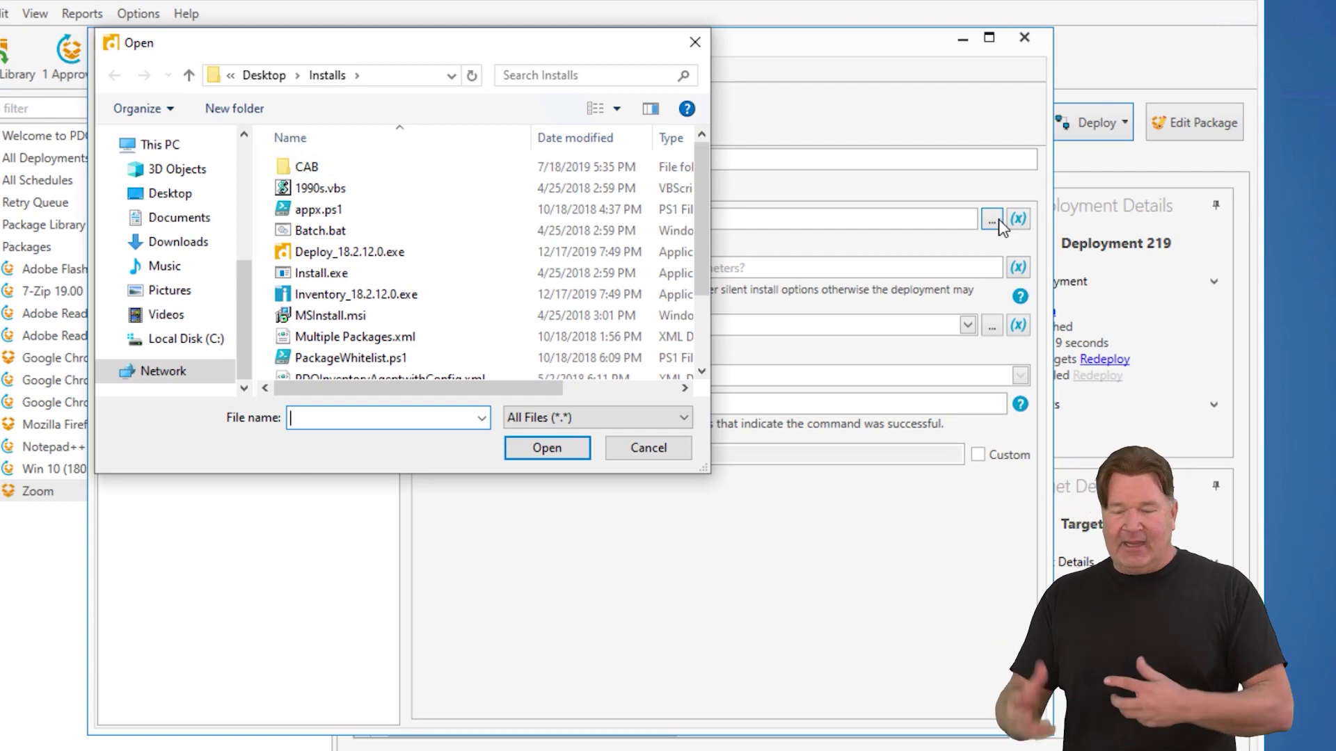
# Load MSInstall.msi and review its MSI options: Install, Never restart, Quiet
pyautogui.click(355, 317)
pyautogui.click(557, 451)
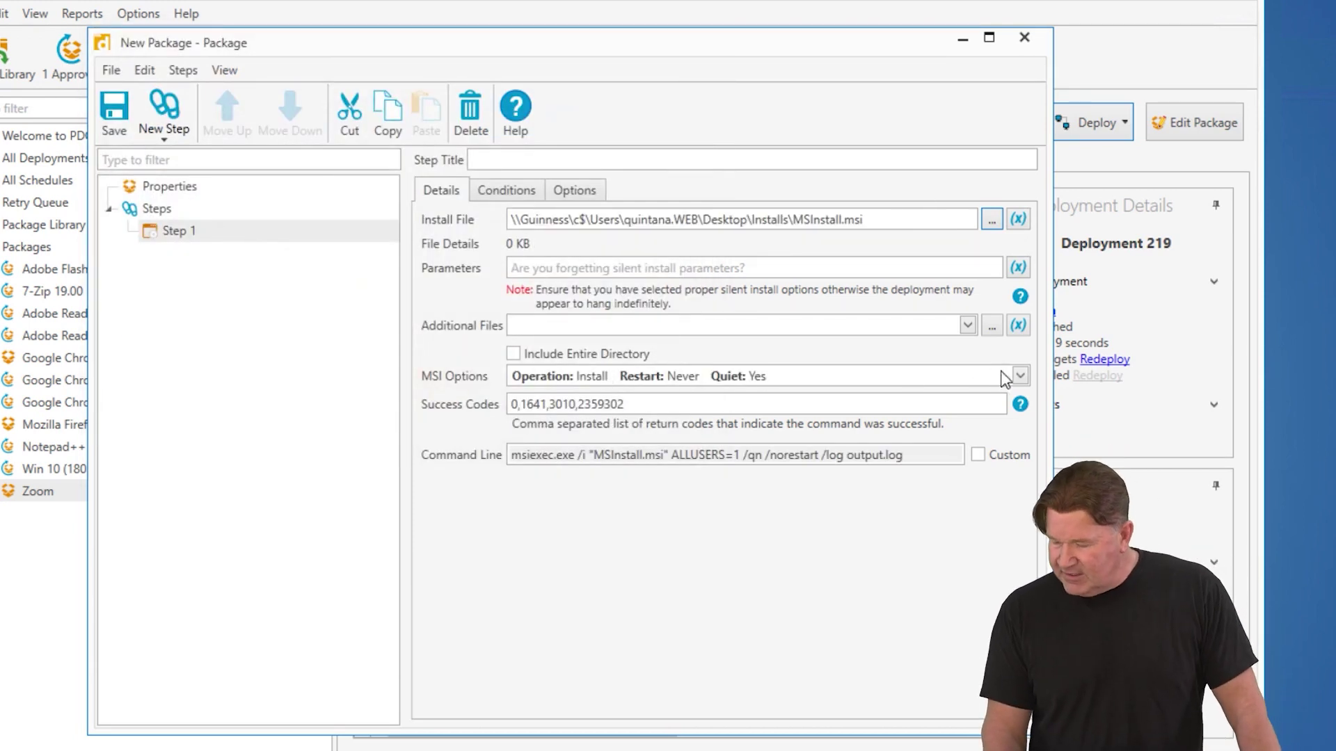
pyautogui.click(1020, 375)
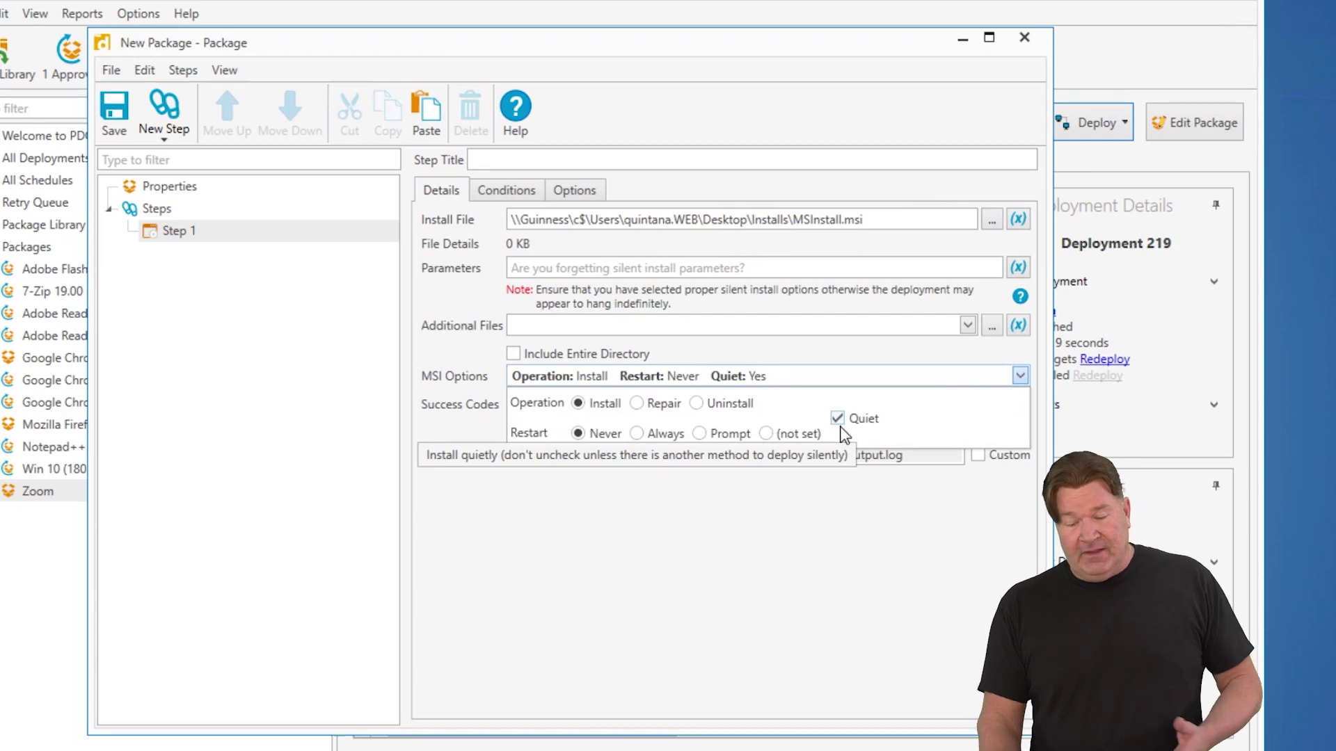
pyautogui.click(604, 282)
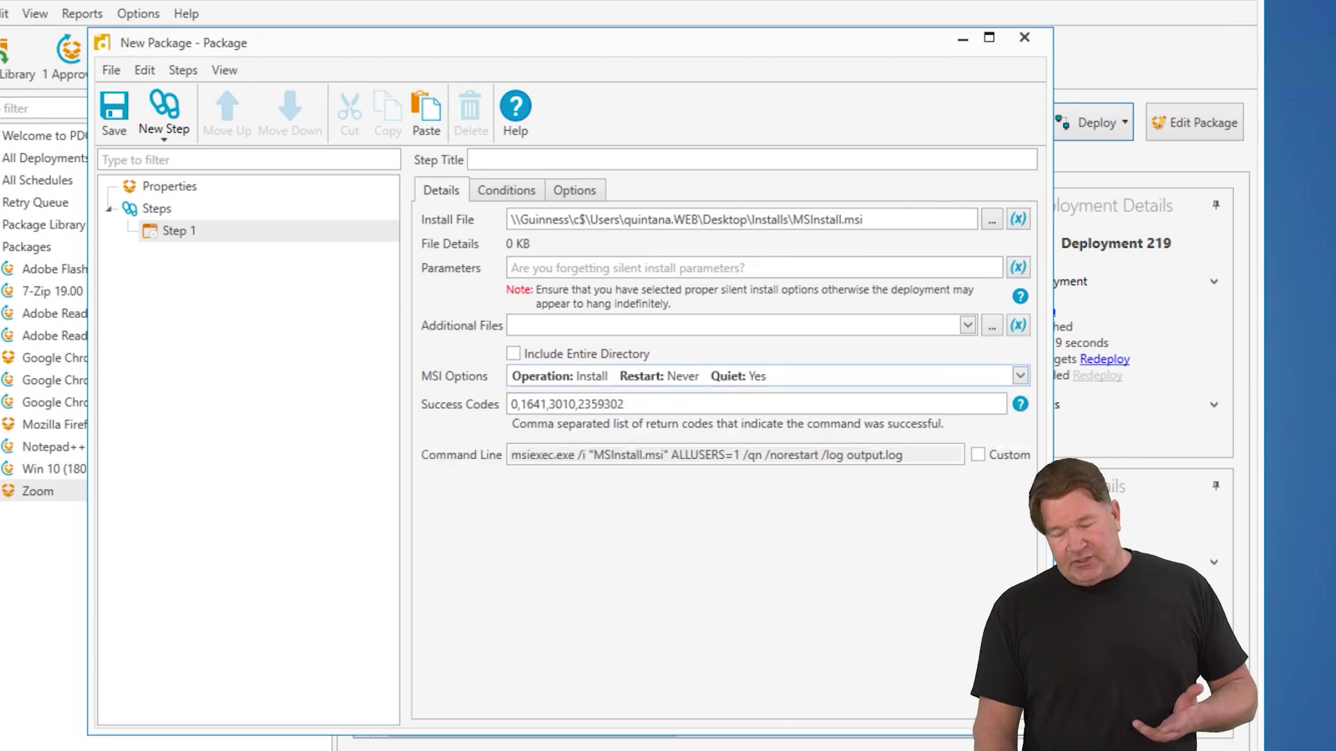
# Highlight the generated quiet msiexec command line with logging
pyautogui.click(512, 268)
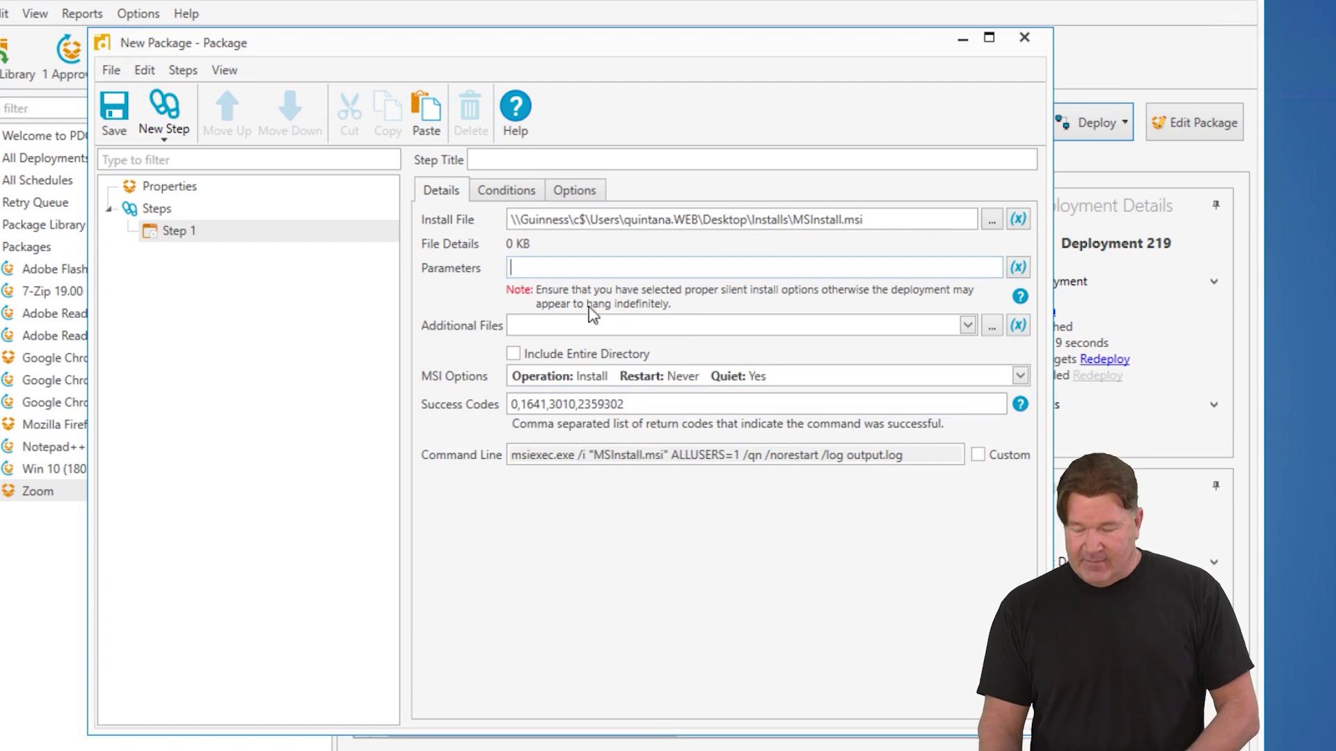
pyautogui.moveTo(511, 455)
pyautogui.mouseDown()
pyautogui.moveTo(902, 455)
pyautogui.moveTo(511, 455)
pyautogui.mouseUp()
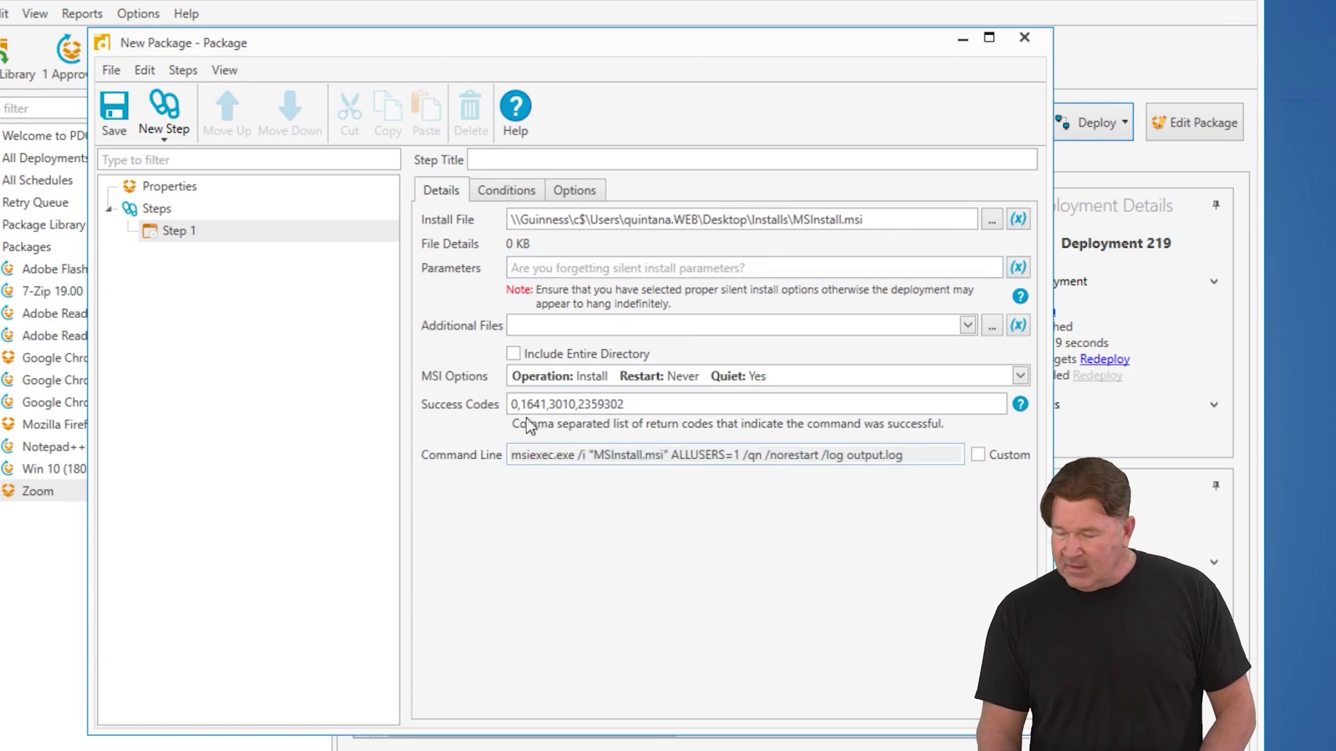
pyautogui.click(991, 220)
# Switch the install file to Install.exe from the Installs folder
pyautogui.click(321, 275)
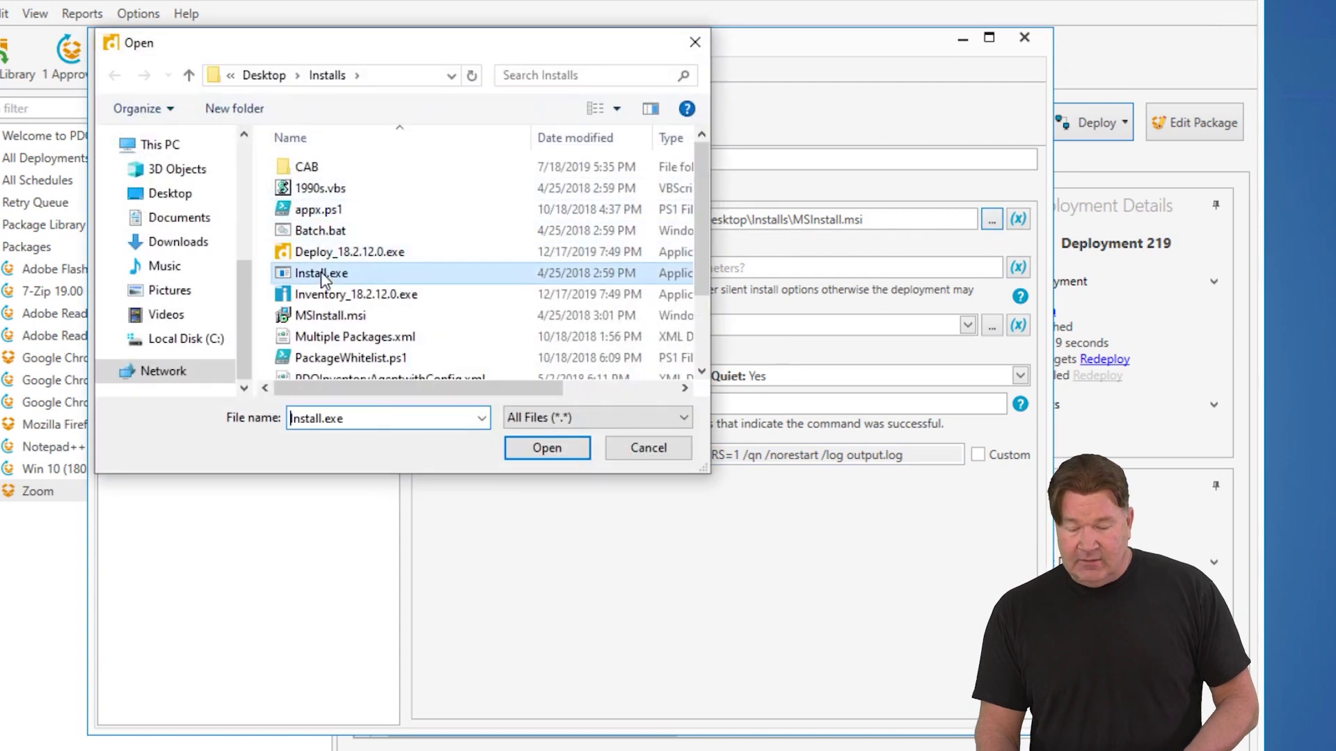
pyautogui.click(546, 448)
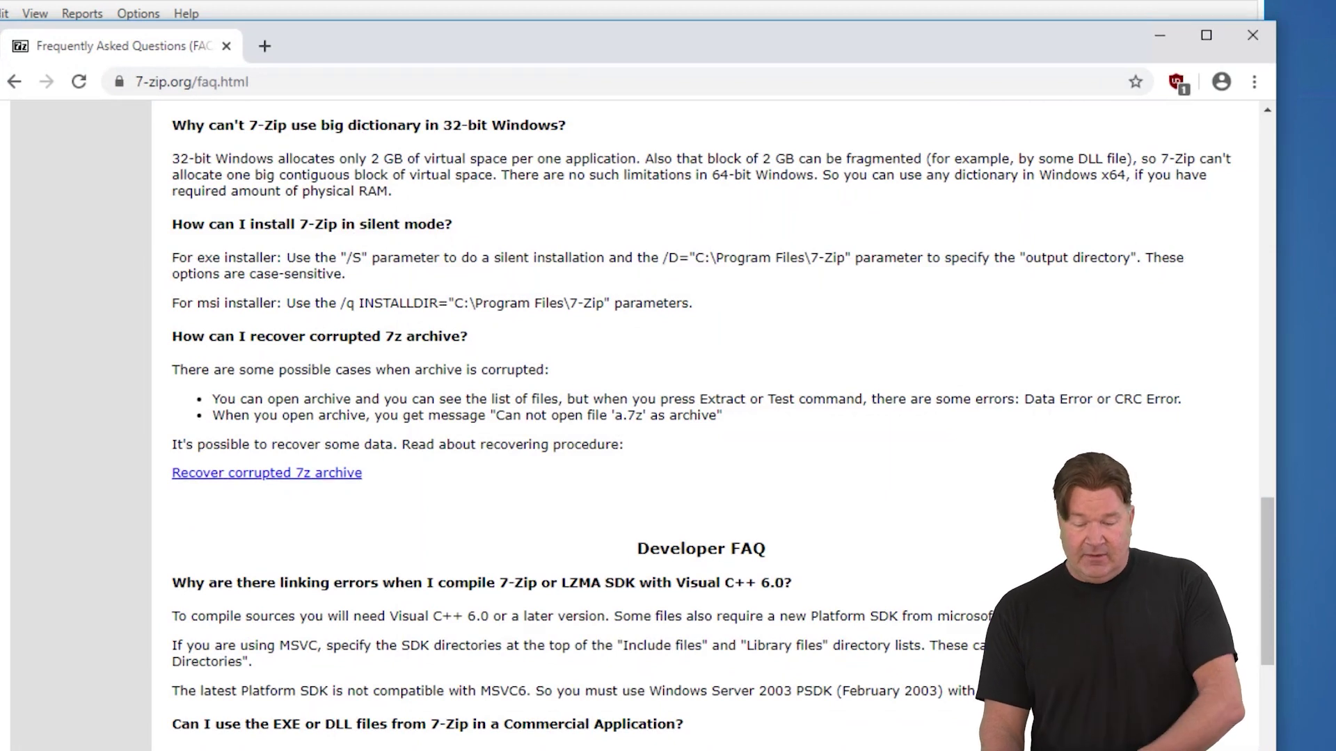
# Check the 7-Zip FAQ's /S silent switch, then minimize Chrome to return to PDQ Deploy
pyautogui.click(391, 245)
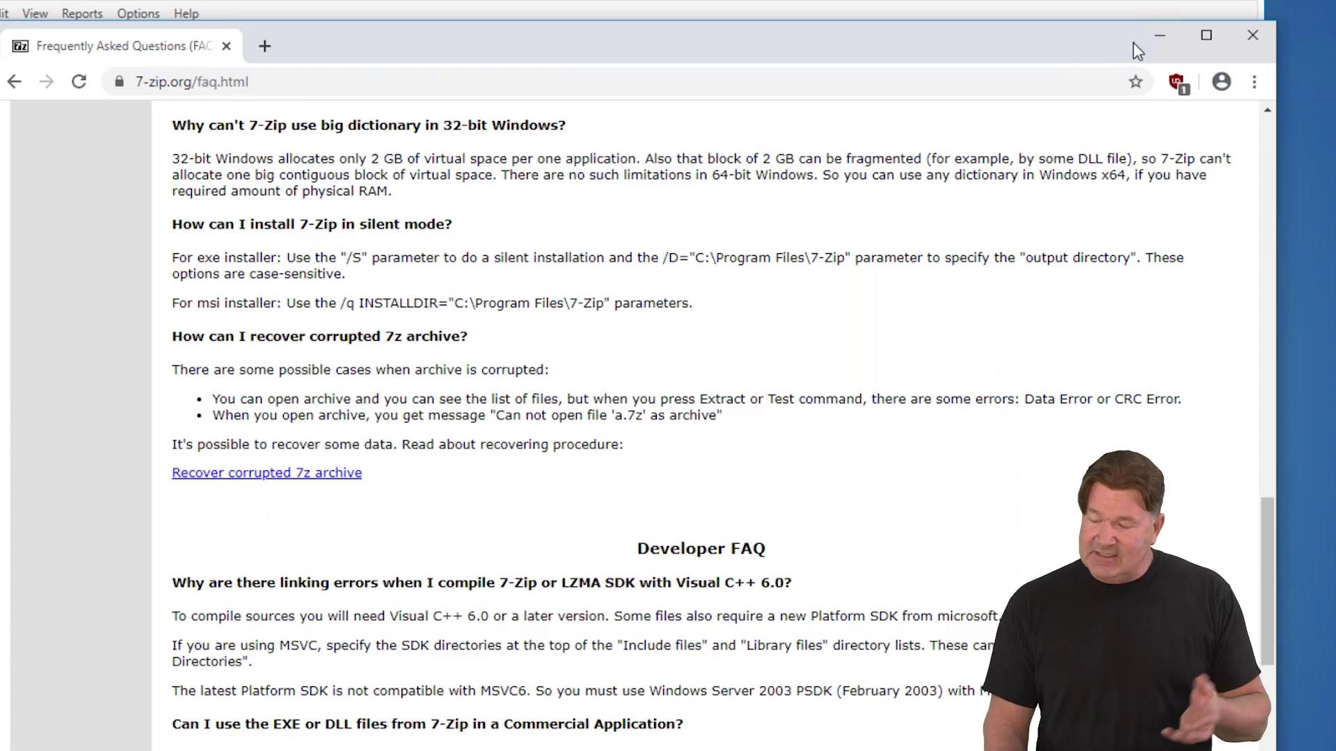
pyautogui.moveTo(1153, 43); pyautogui.dragTo(1182, 41)
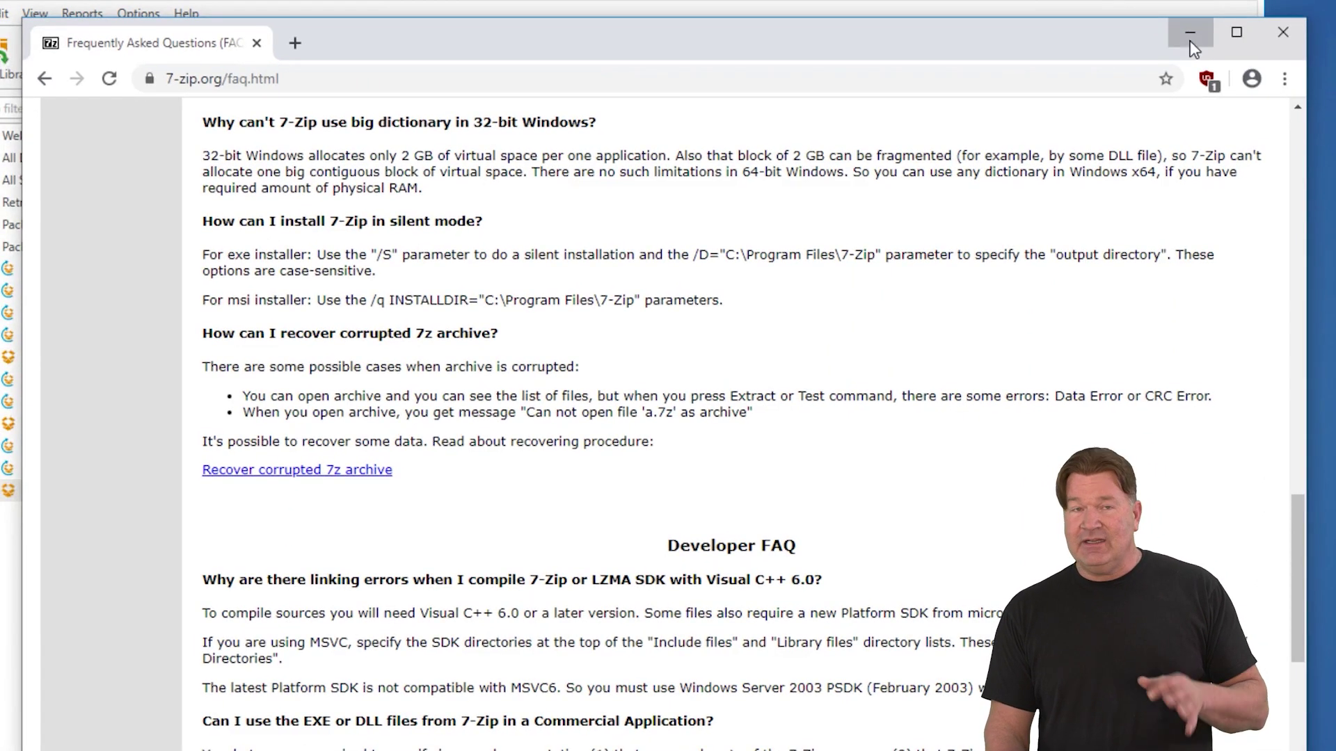
pyautogui.click(1191, 38)
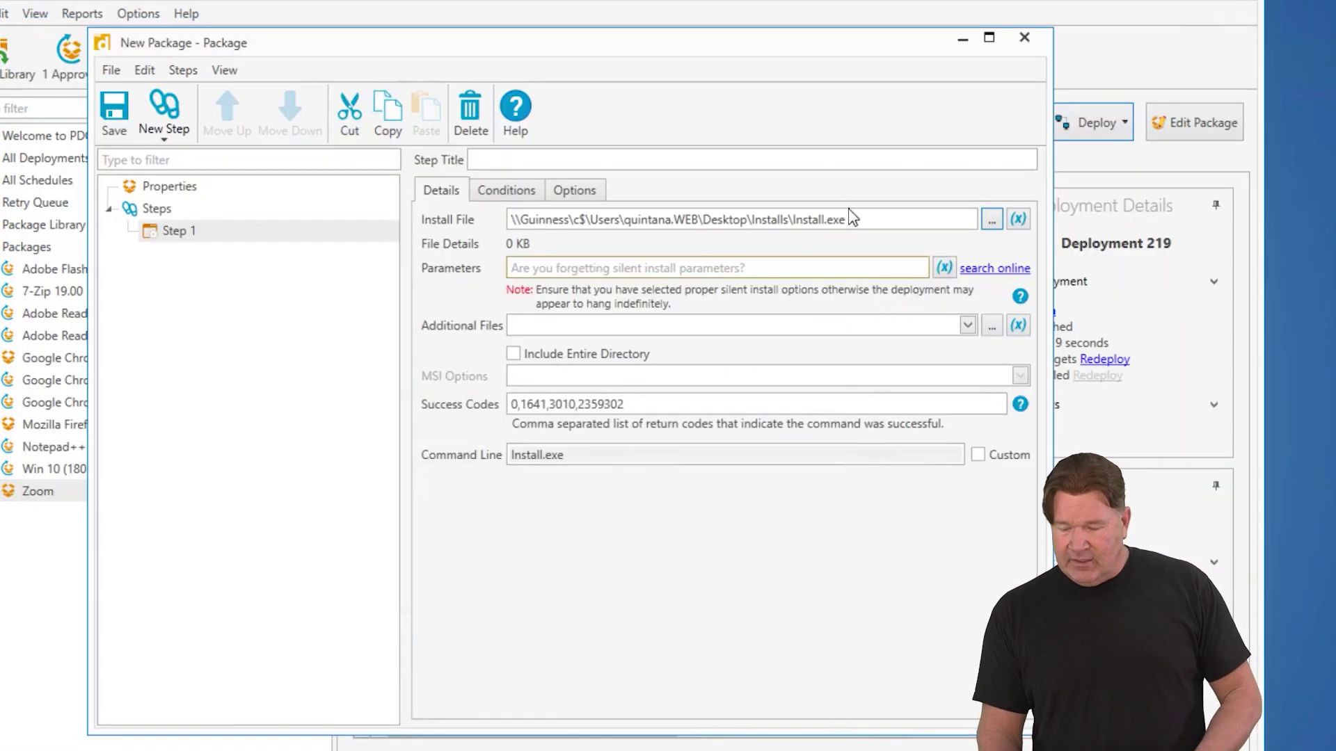
# Try '/S -mslex rules' as Install.exe parameters, then delete them so the command line is just Install.exe
pyautogui.click(511, 267)
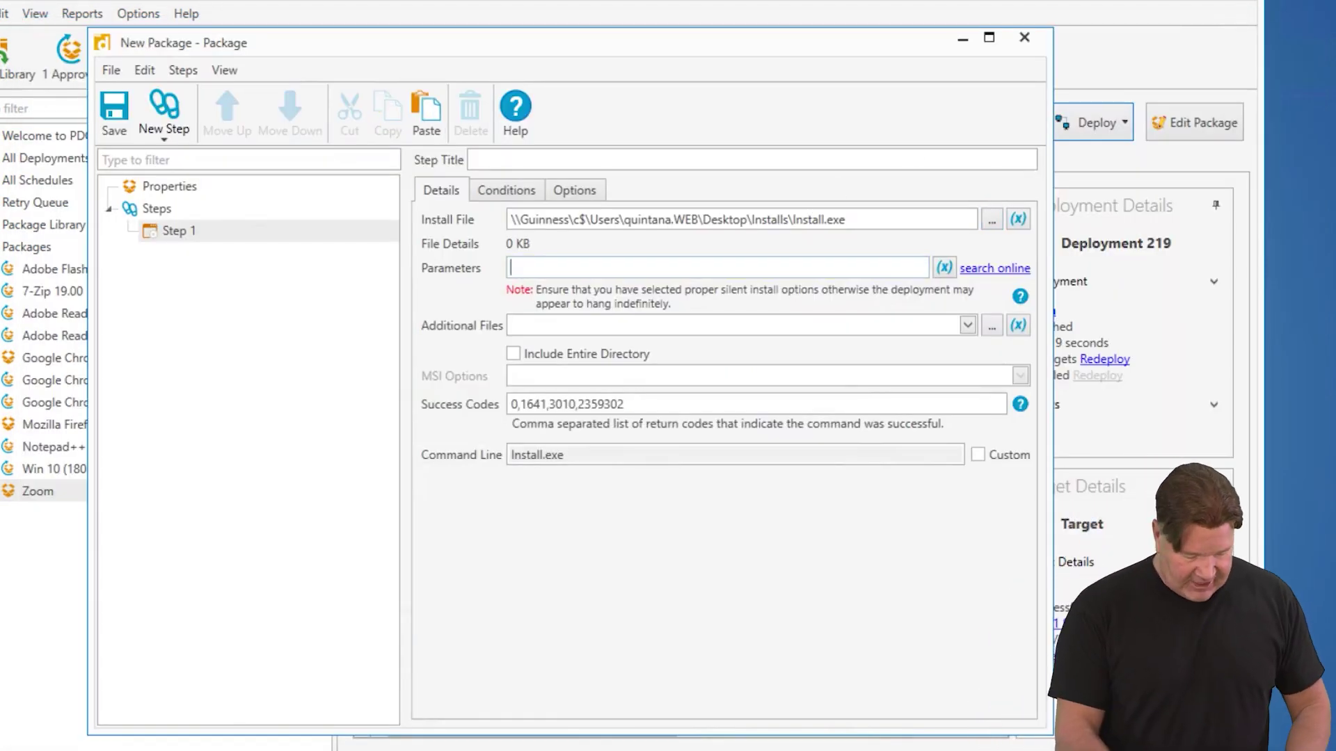
pyautogui.write('/S')
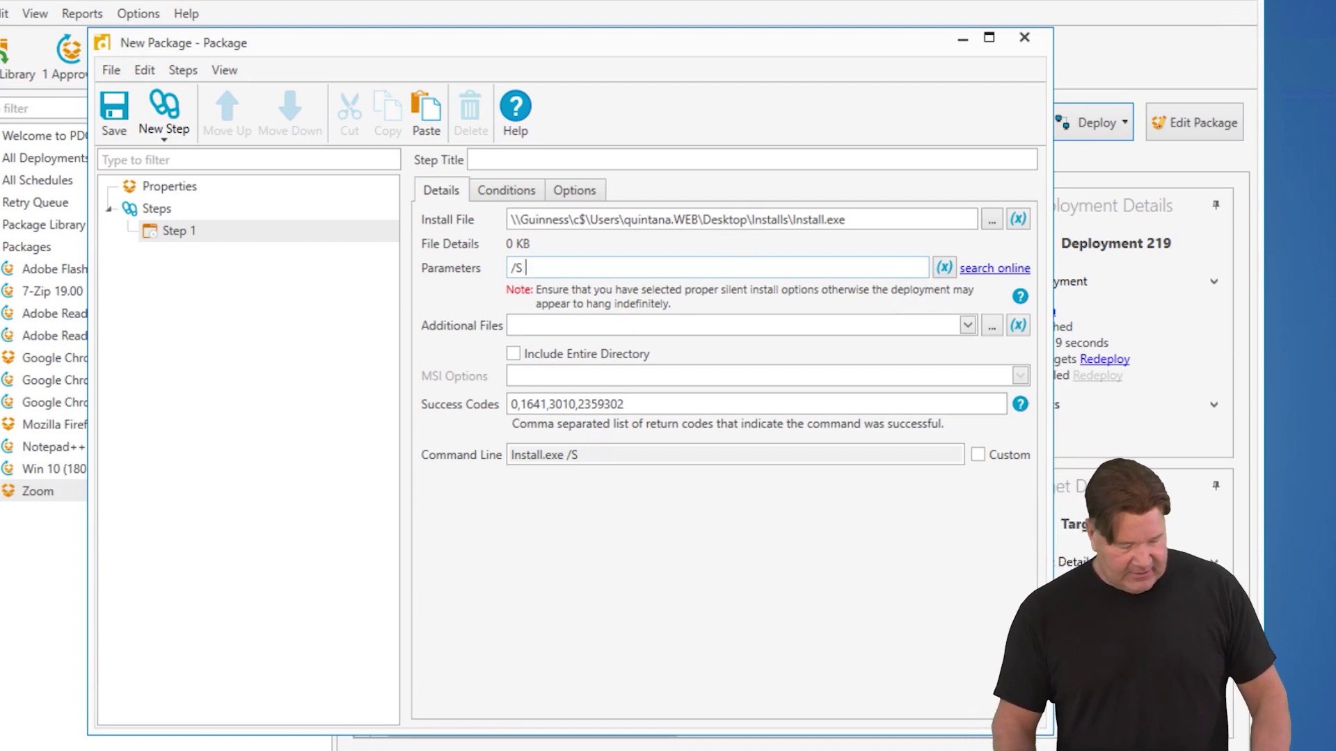
pyautogui.write('-ms')
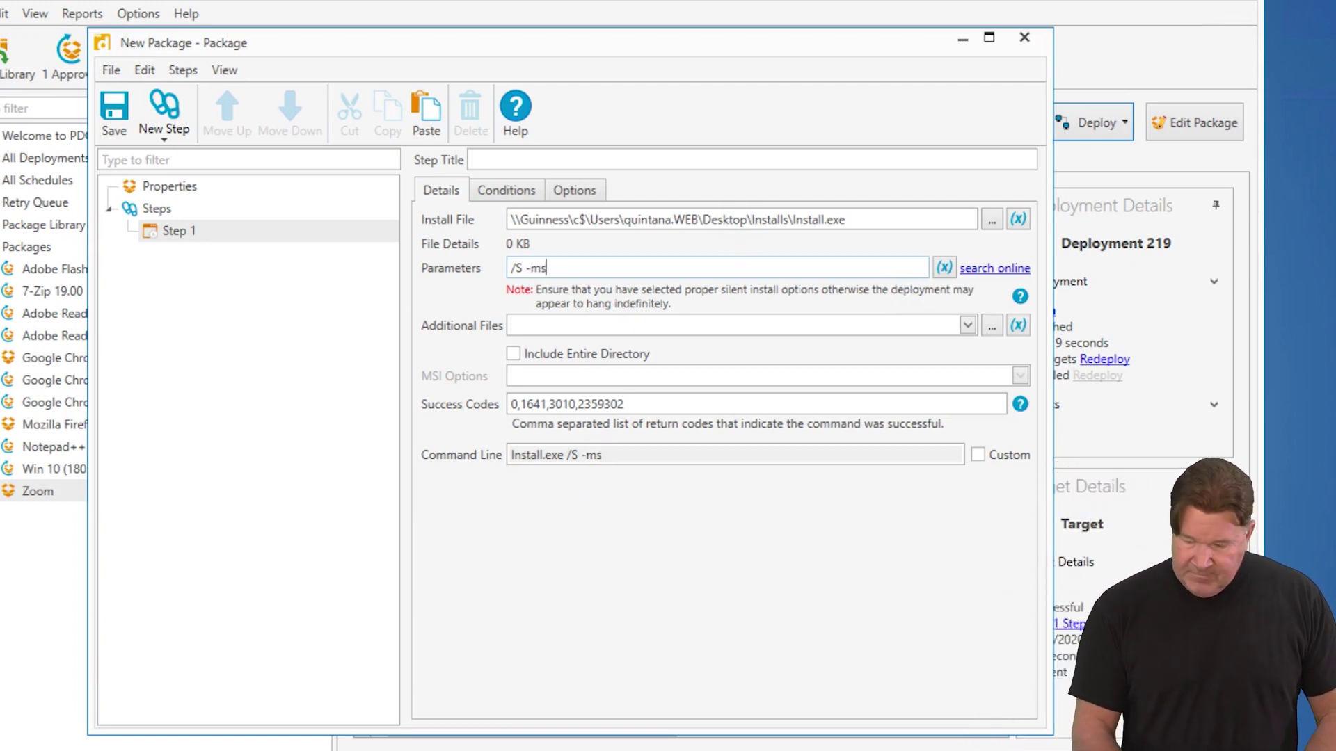
pyautogui.write('lex')
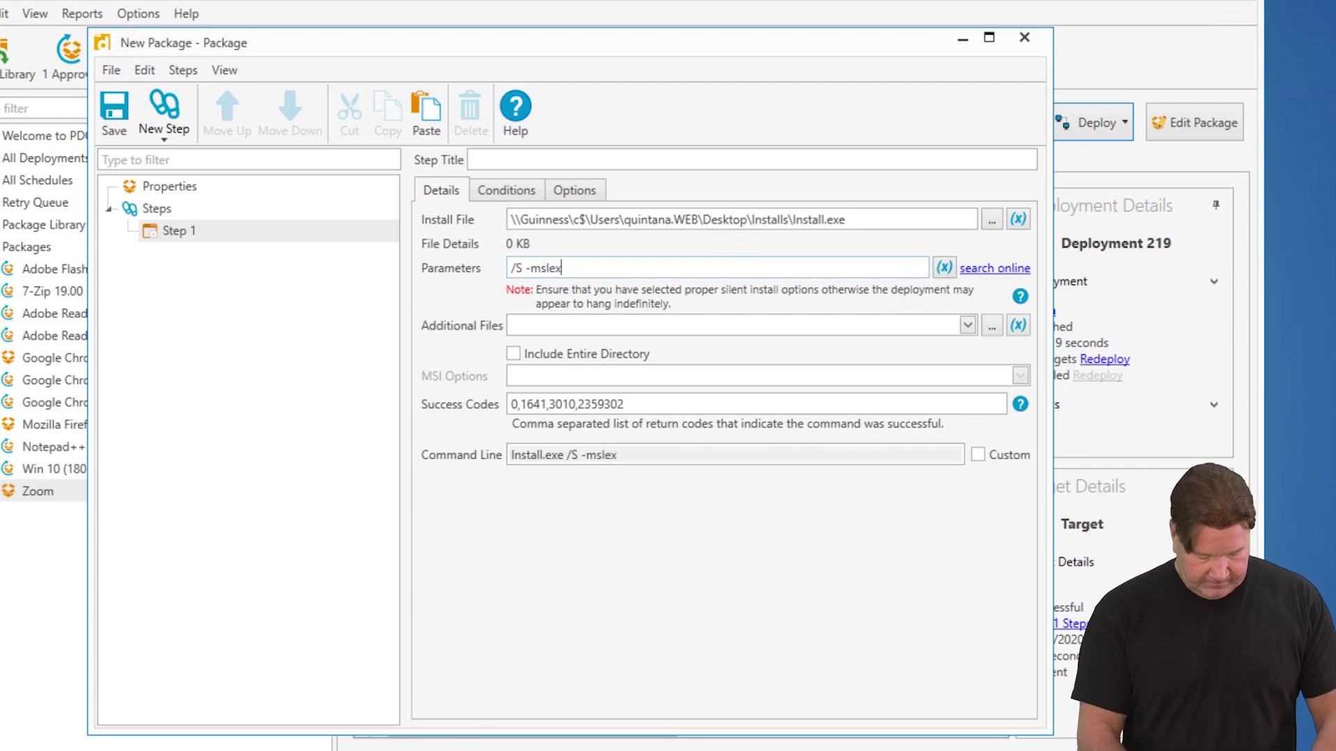
pyautogui.write(' rukle')
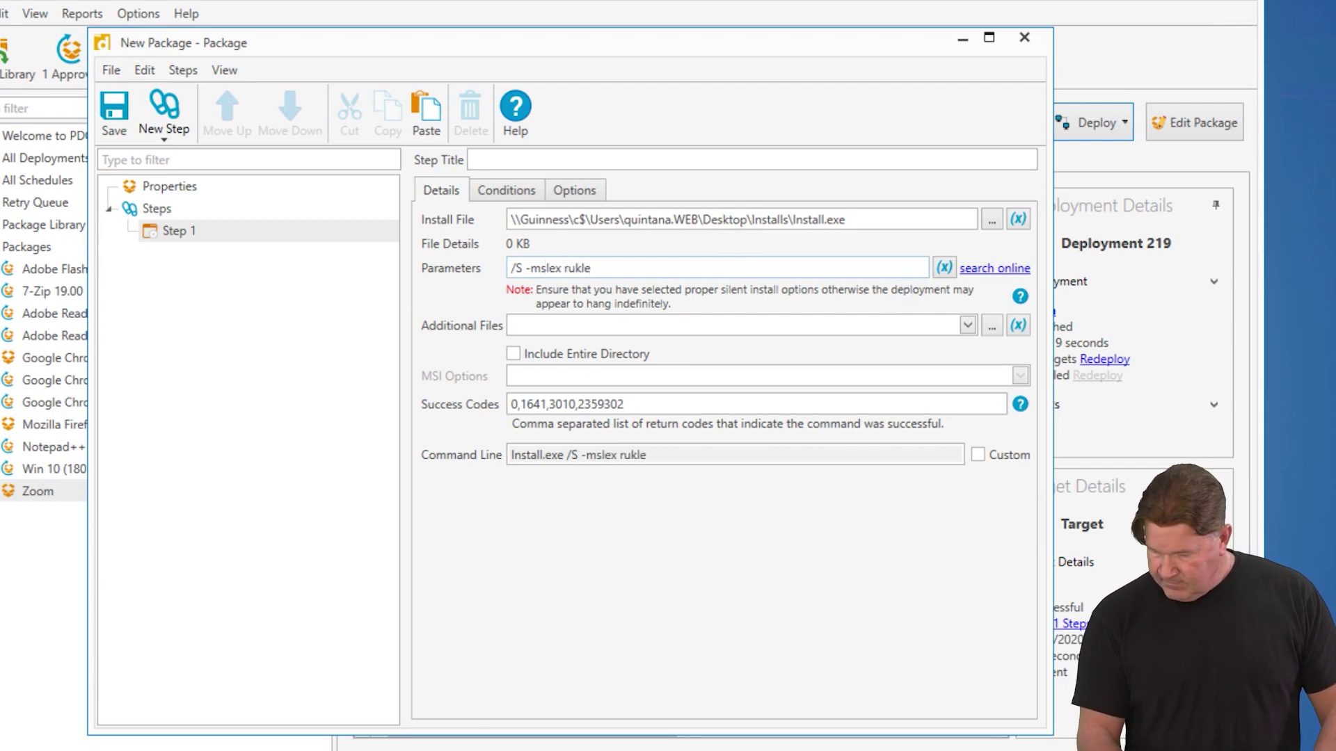
pyautogui.press('BackSpace')
pyautogui.press('BackSpace')
pyautogui.press('BackSpace')
pyautogui.write('les')
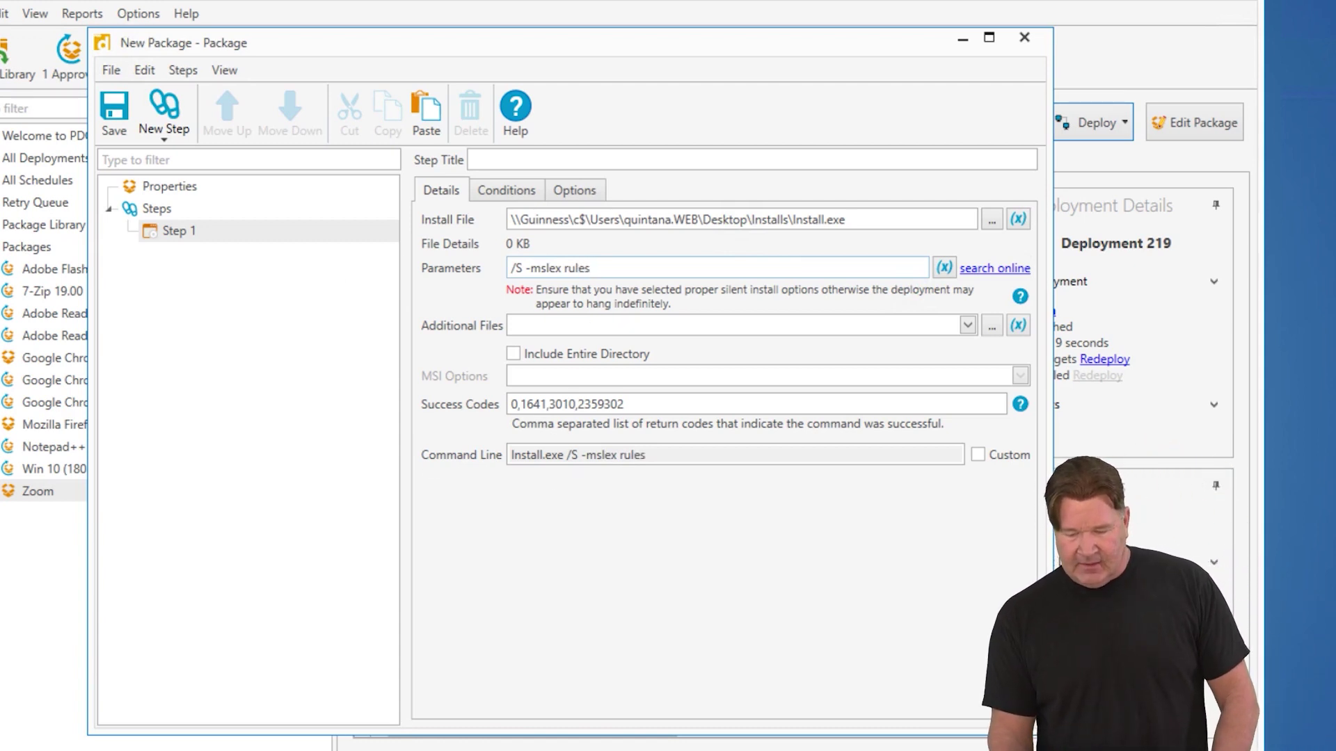
pyautogui.hotkey('ctrl', 'a')
pyautogui.press('BackSpace')
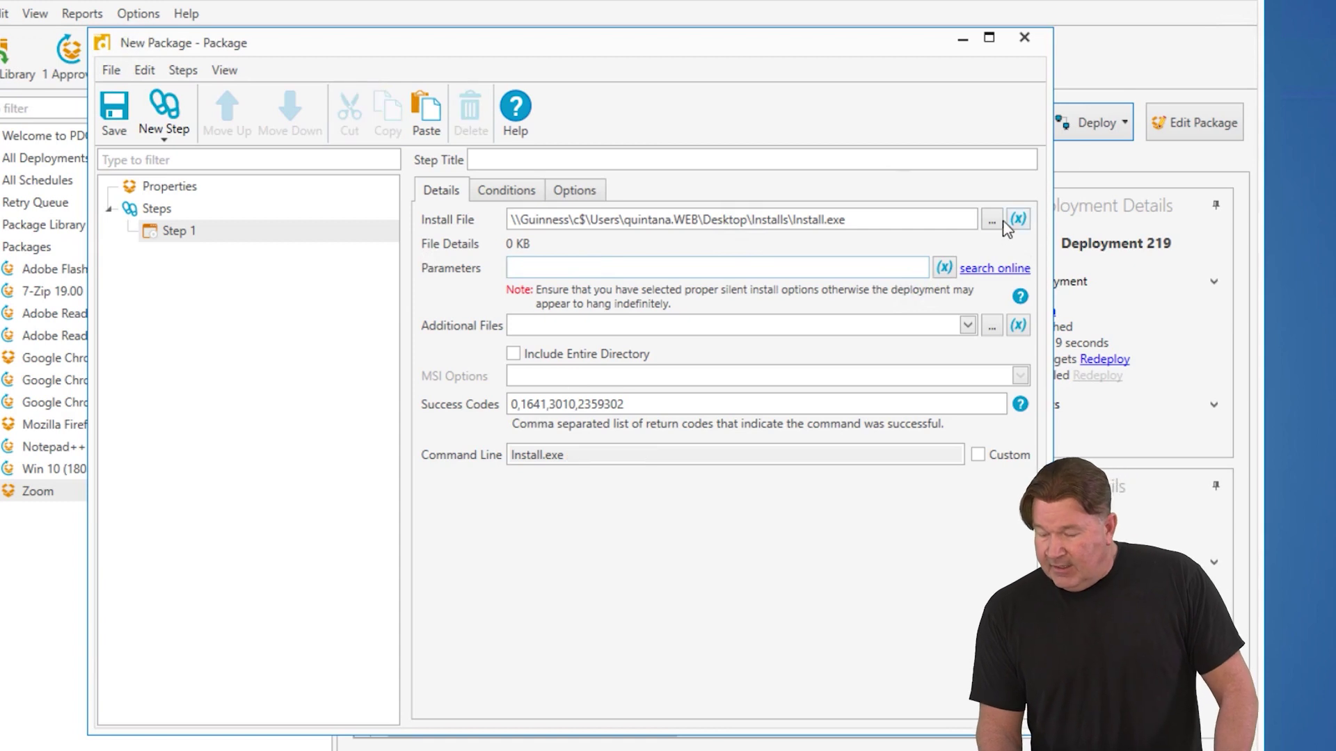
pyautogui.click(999, 220)
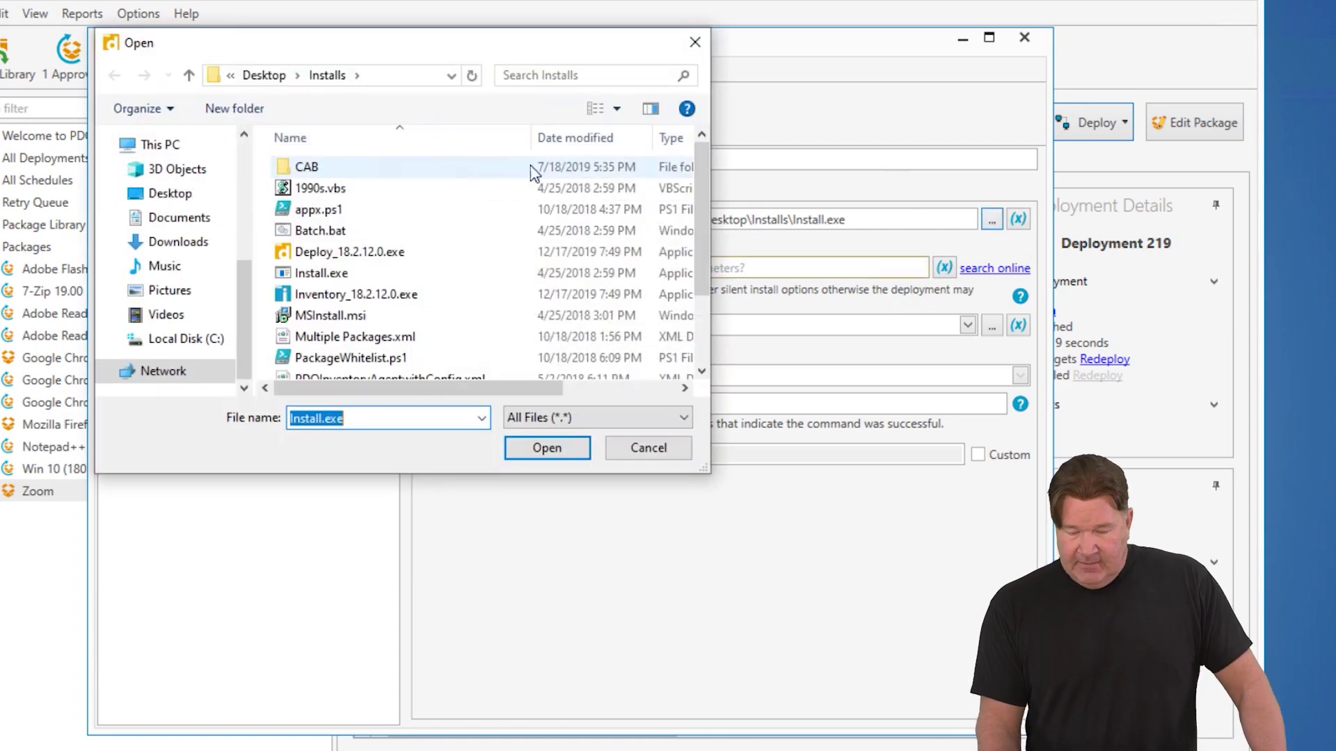
# Load Batch.bat as the install file, producing a cmd.exe /s /c command line
pyautogui.click(347, 231)
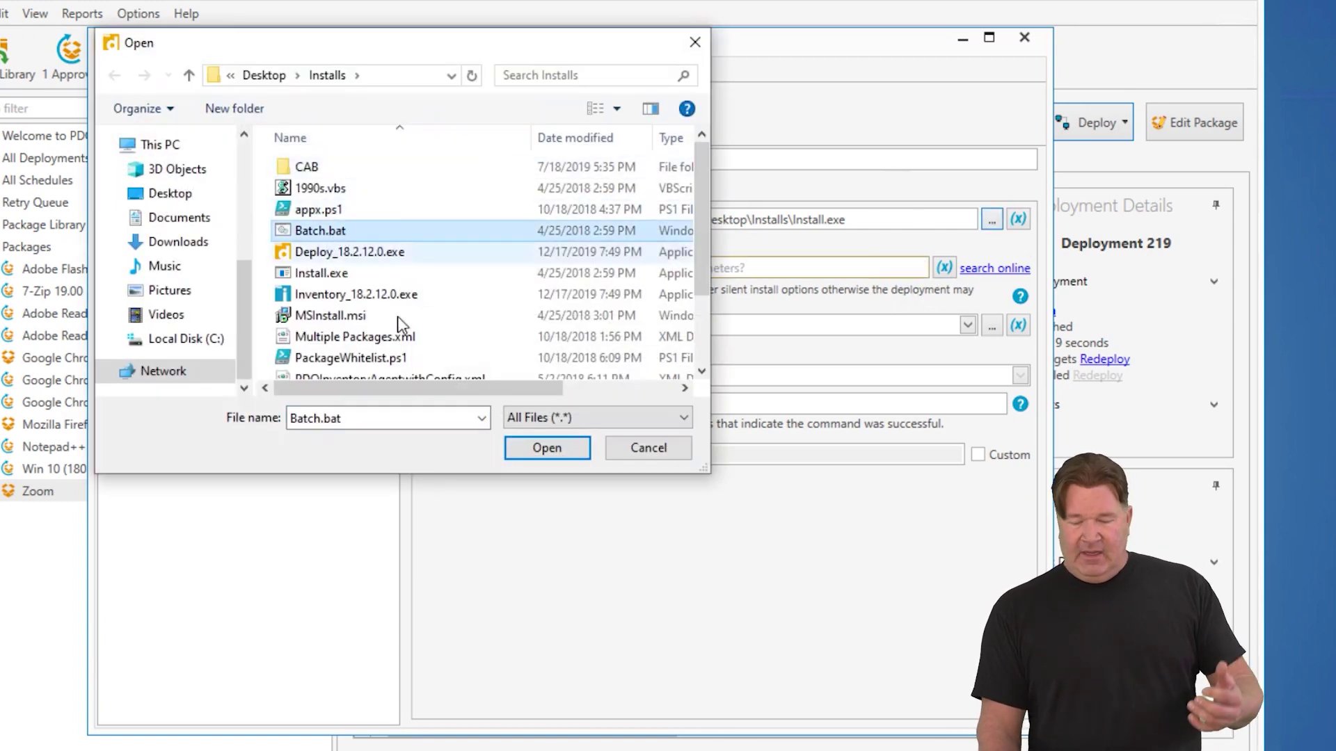
pyautogui.click(522, 446)
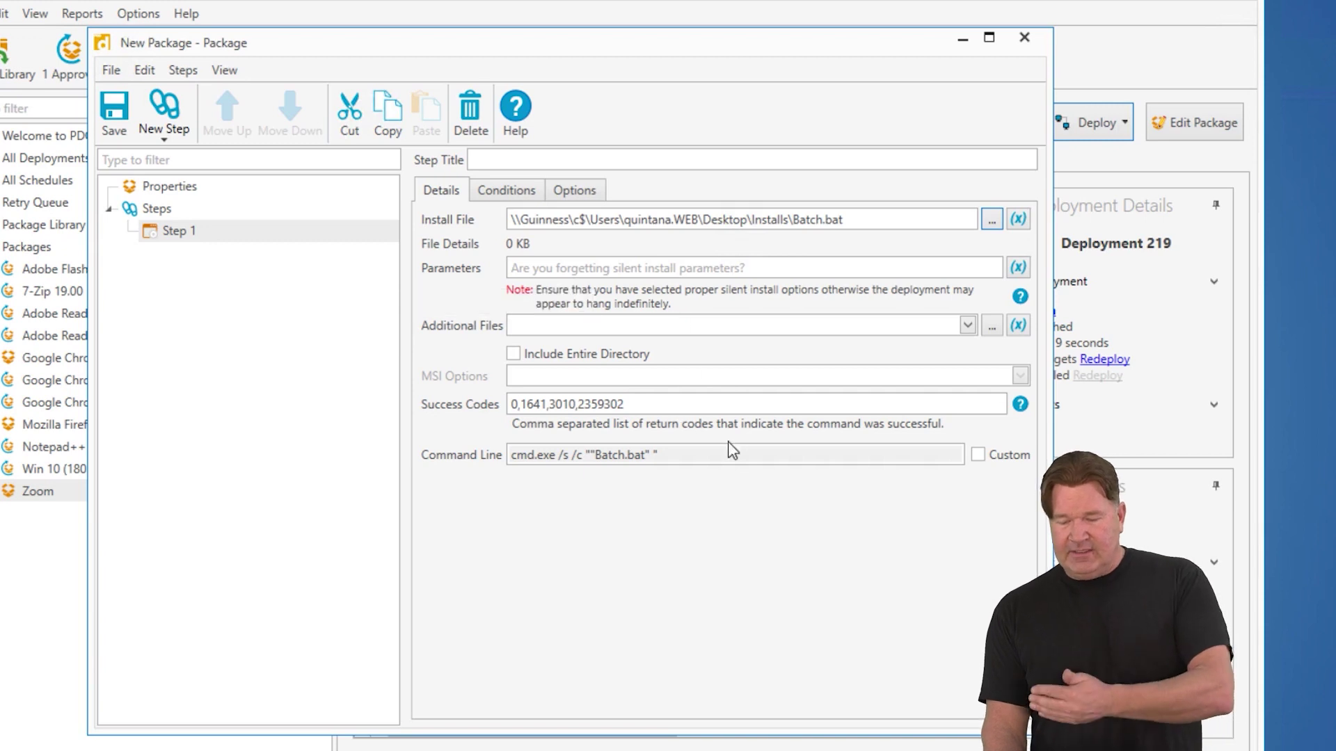
pyautogui.click(991, 222)
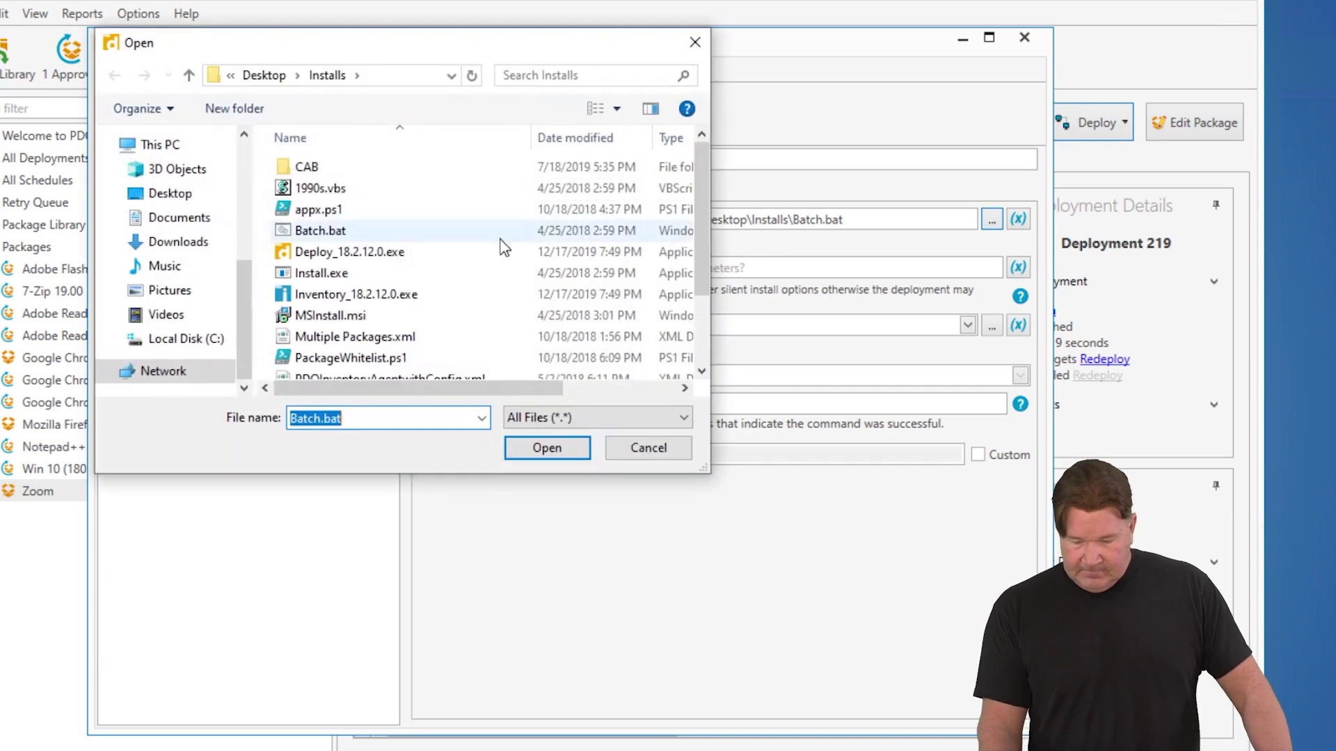
# Load PackageWhitelist.ps1 and read across its full generated PowerShell command line
pyautogui.click(377, 359)
pyautogui.click(546, 448)
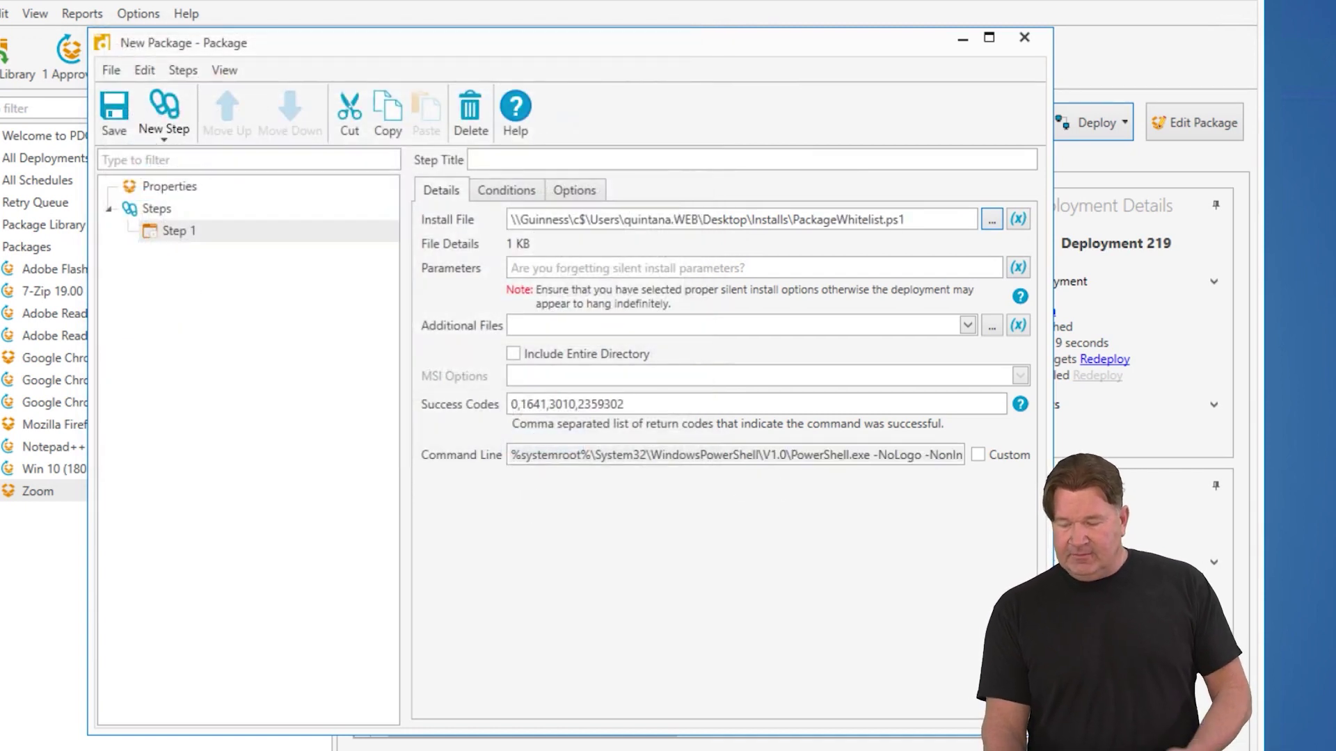
pyautogui.moveTo(855, 455); pyautogui.dragTo(1029, 461)
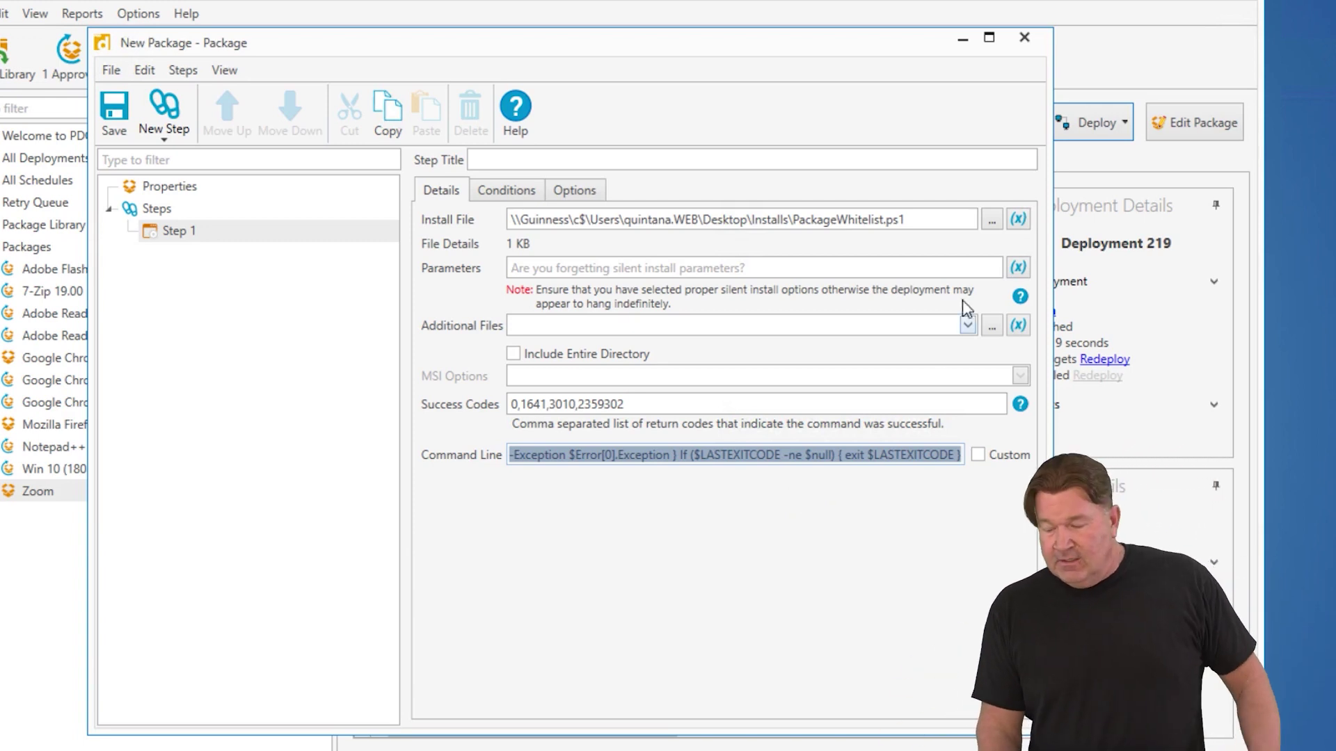
pyautogui.click(992, 220)
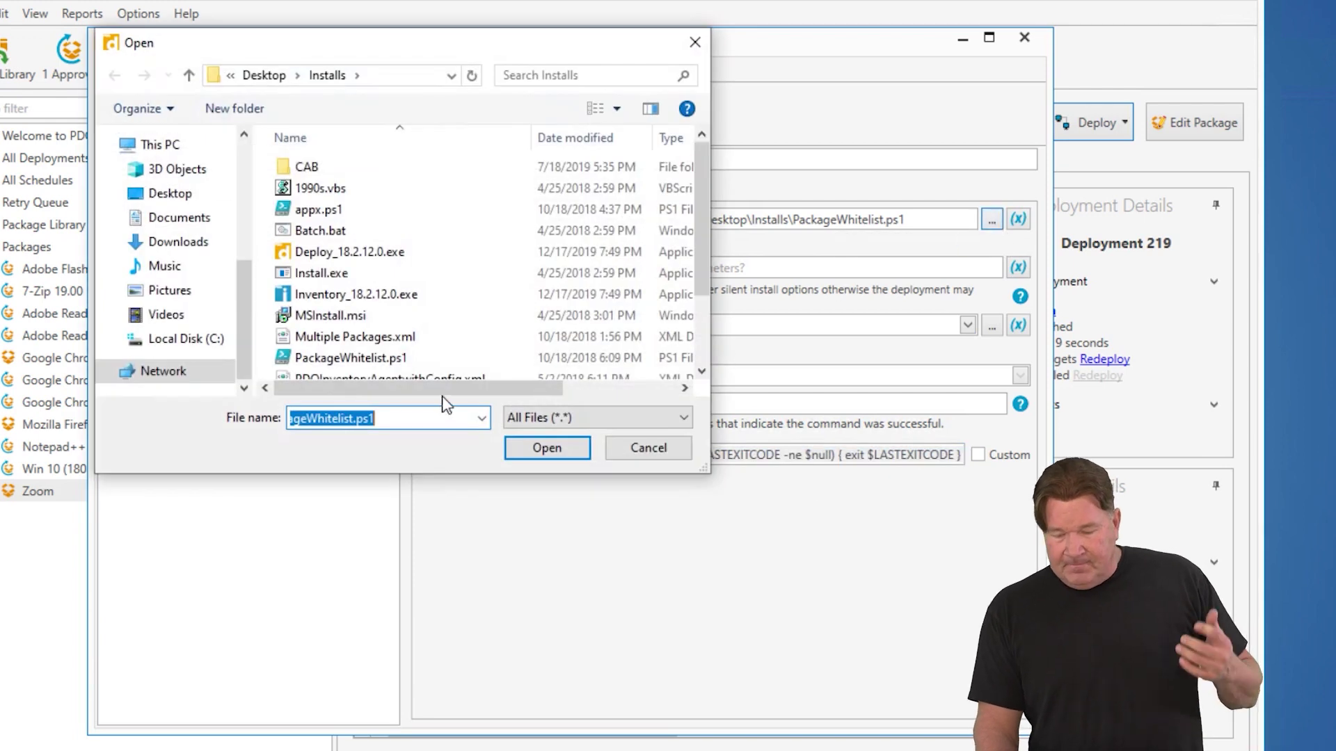
# Load Registry.reg and check the command line reads regedit.exe /s "Registry.reg"
pyautogui.scroll(-1, 445, 379)
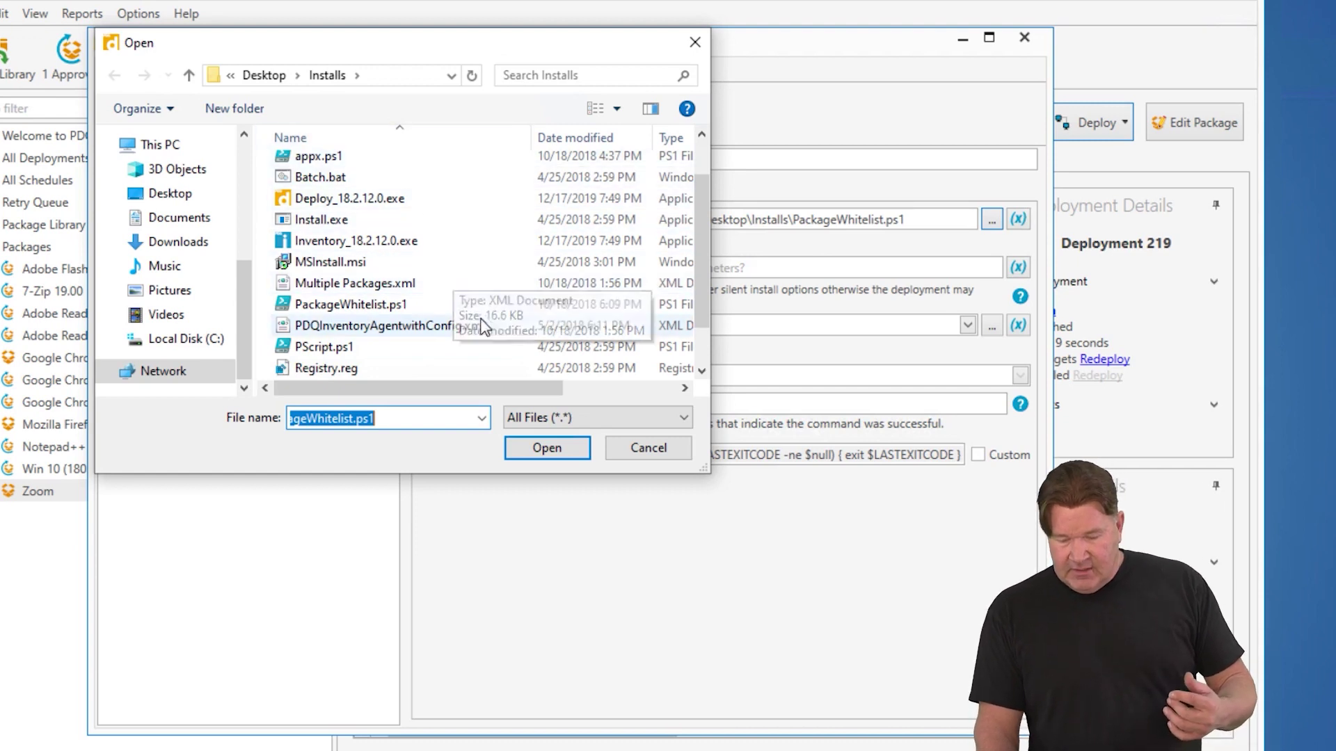
pyautogui.click(340, 366)
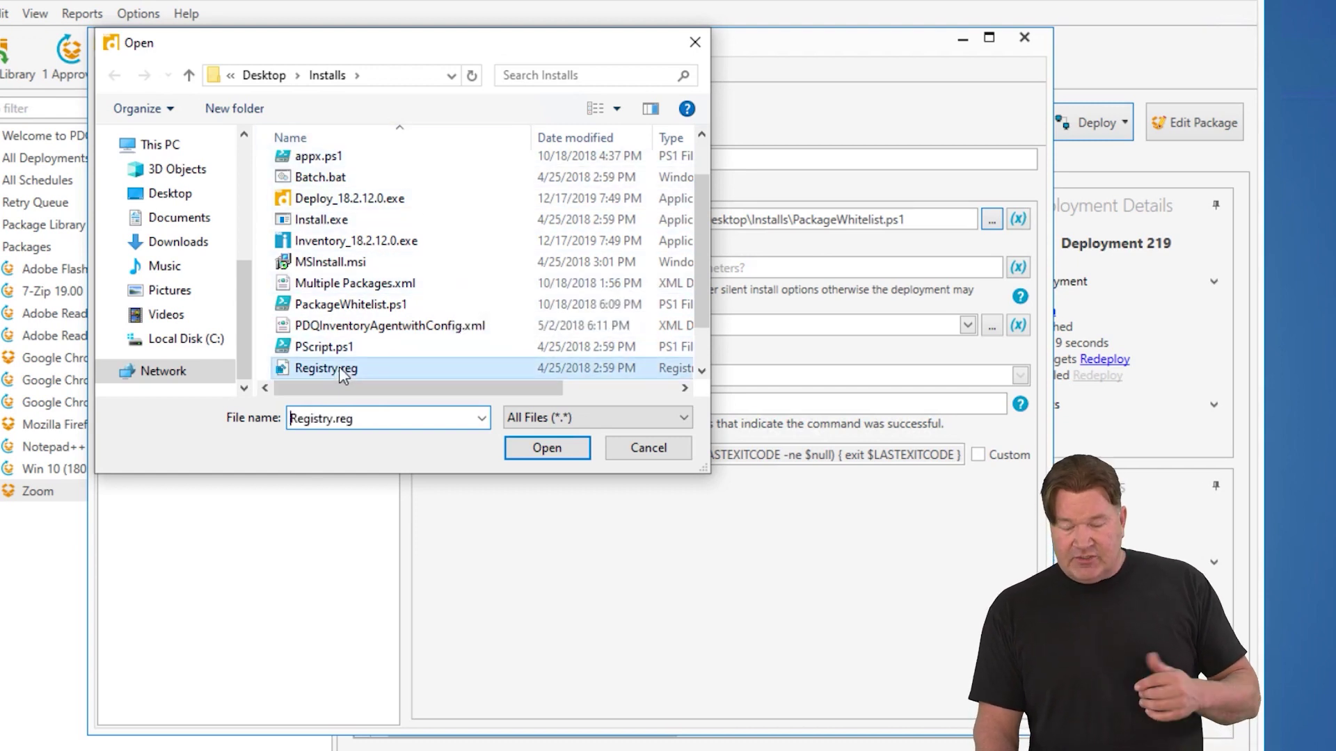
pyautogui.click(537, 447)
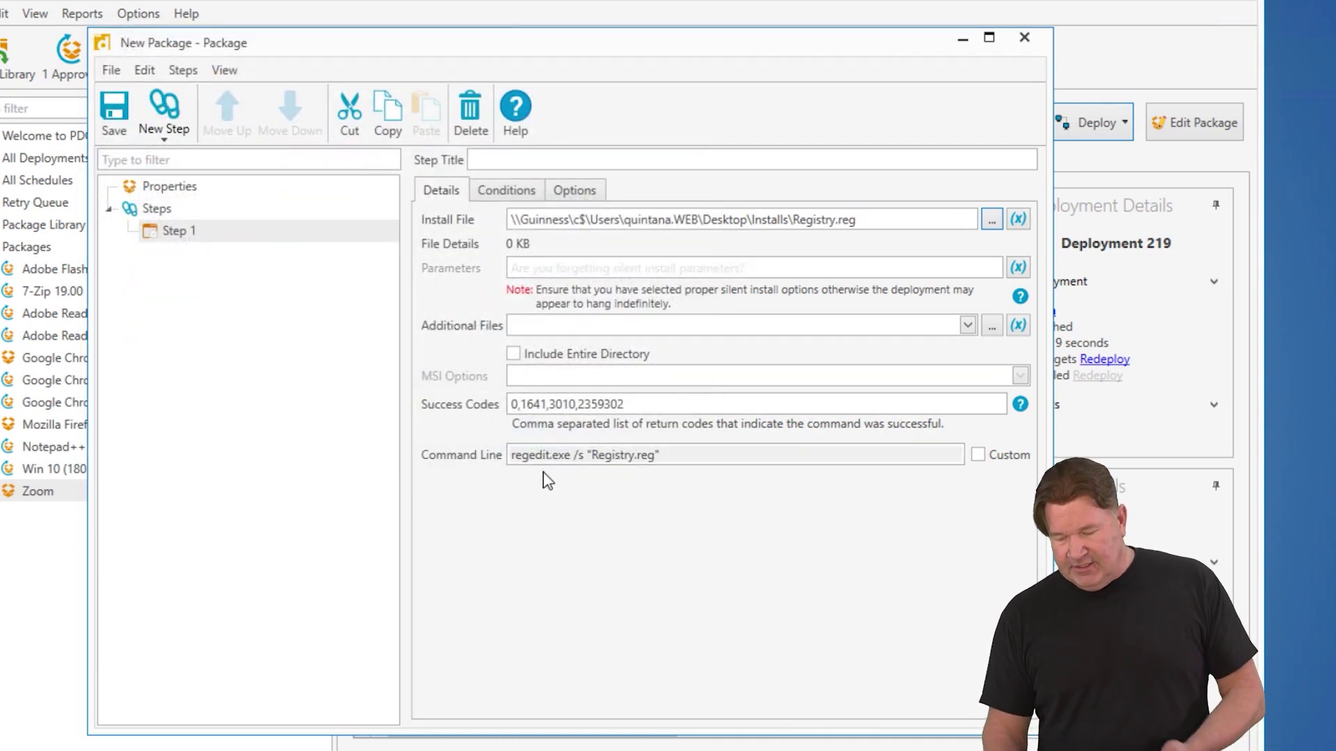
pyautogui.click(583, 463)
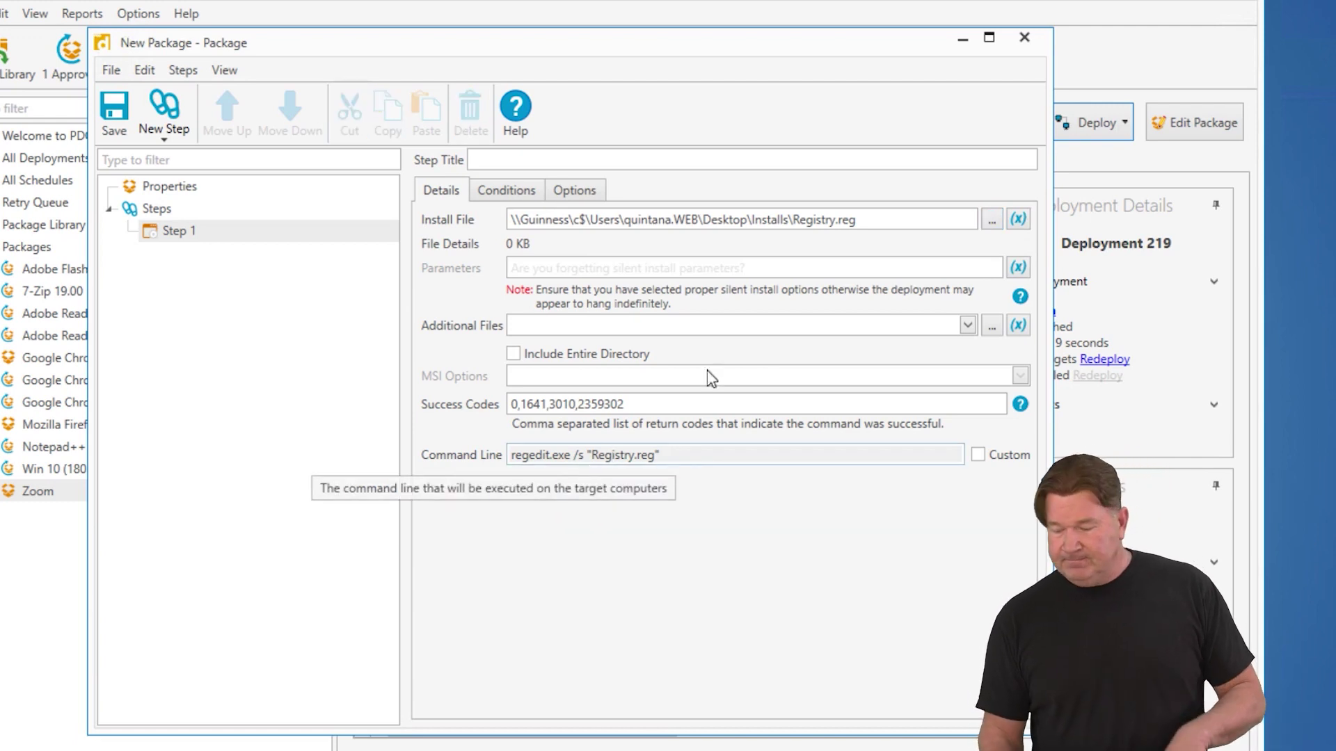
pyautogui.click(991, 220)
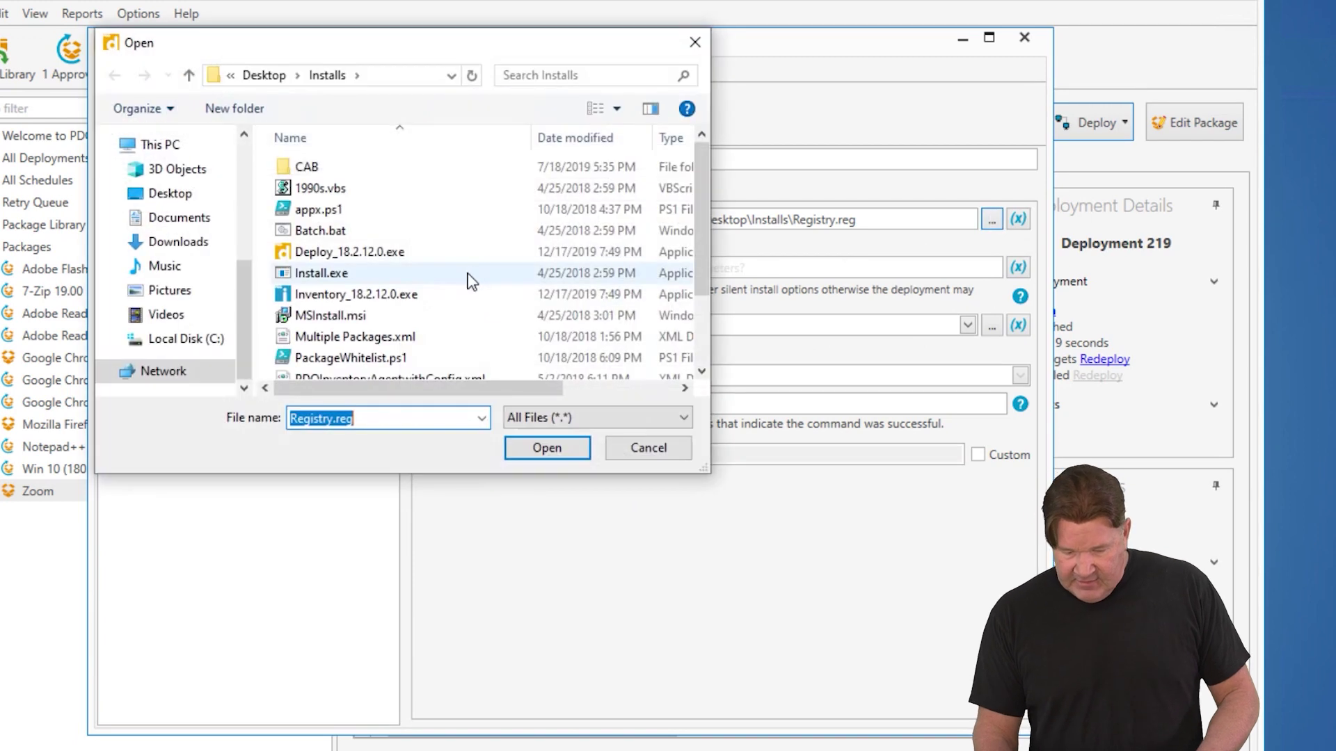
# Load 1990s.vbs, giving a cscript.exe //b "1990s.vbs" command line, and click into Parameters
pyautogui.click(324, 188)
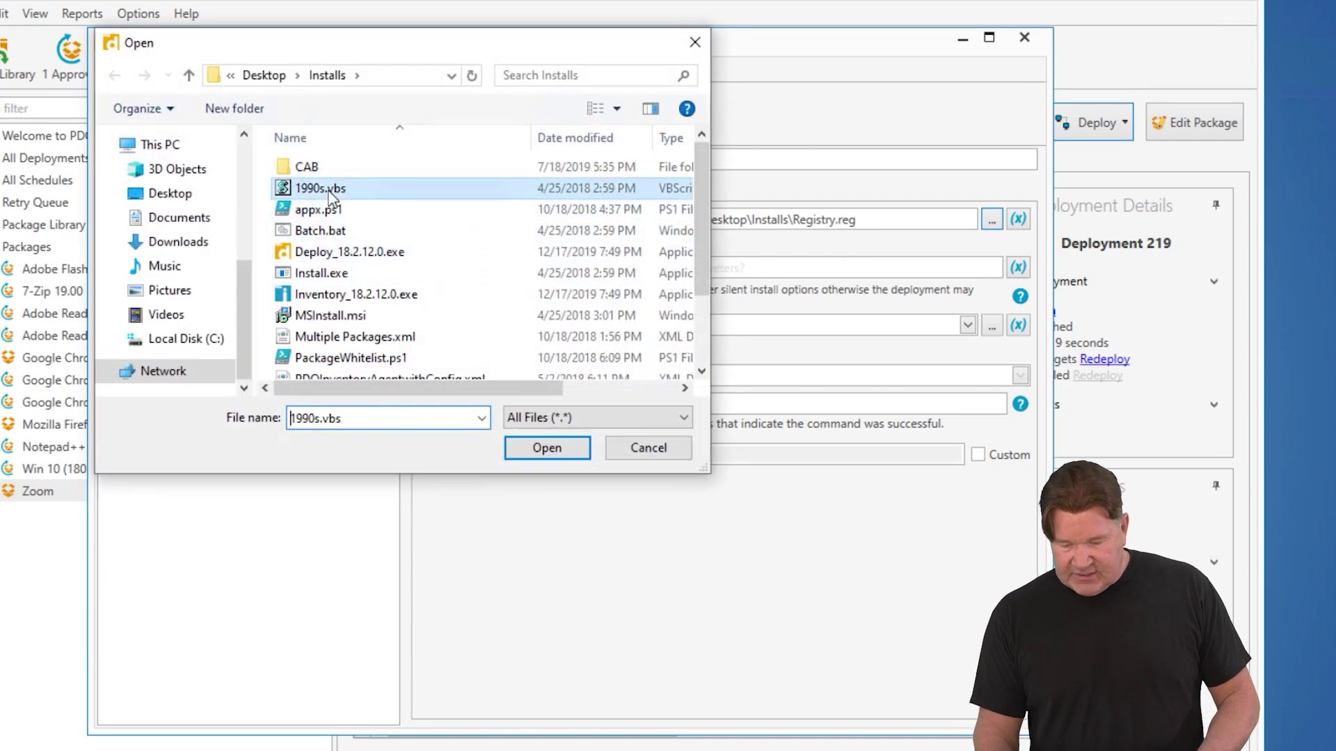
pyautogui.click(533, 446)
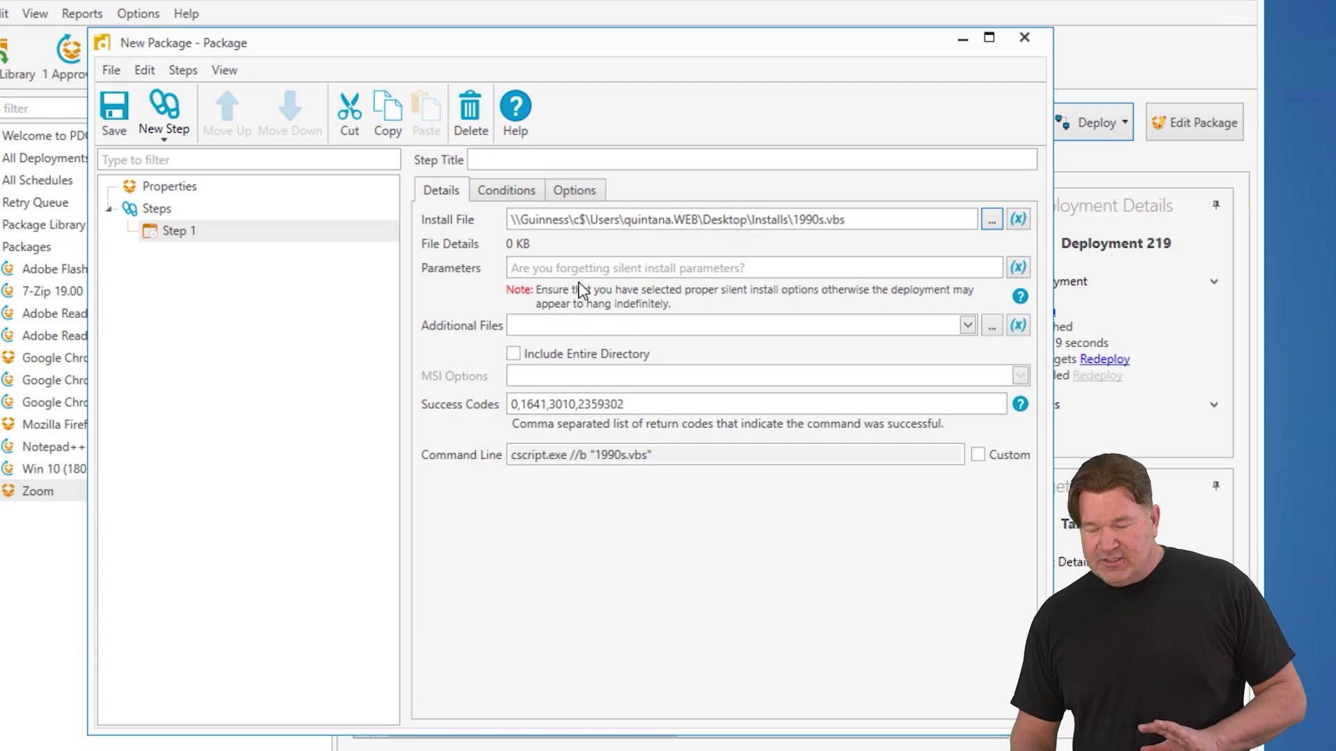
pyautogui.click(626, 268)
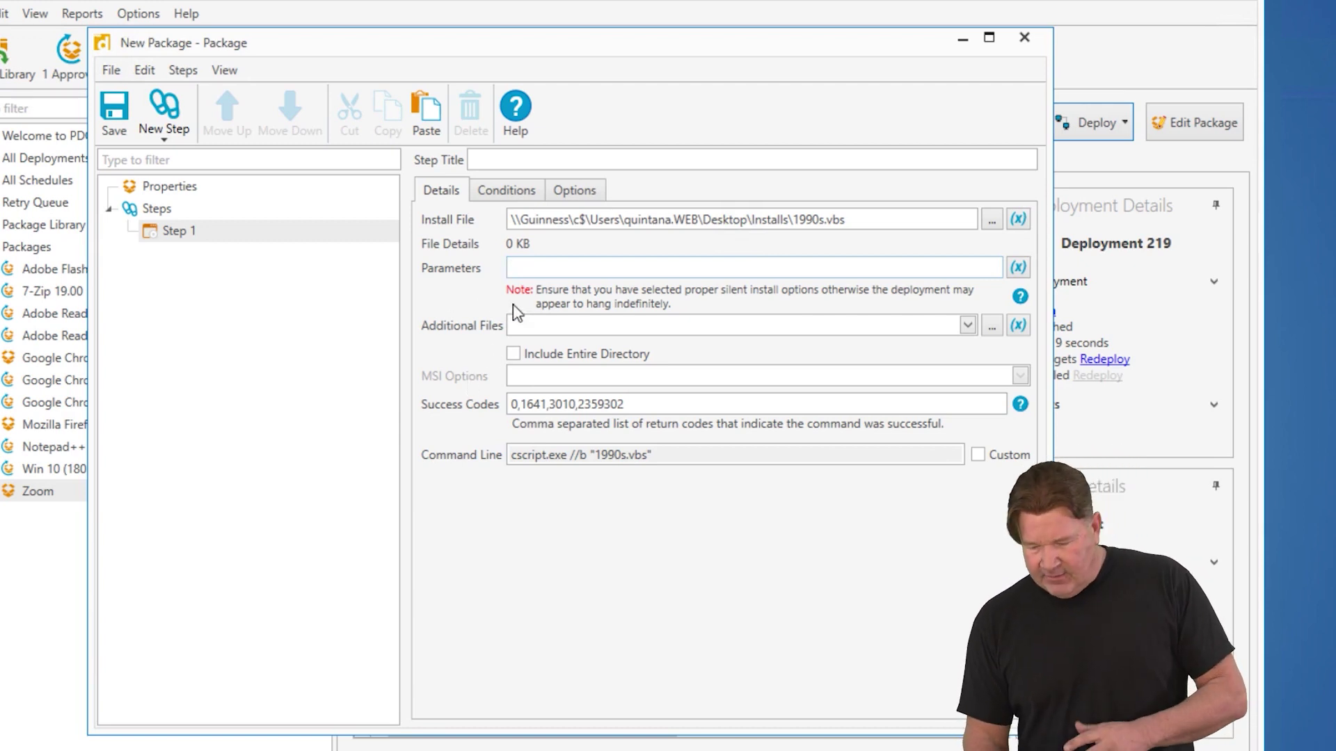
# Reload Install.exe from the Installs folder as Step 1's install file
pyautogui.click(993, 220)
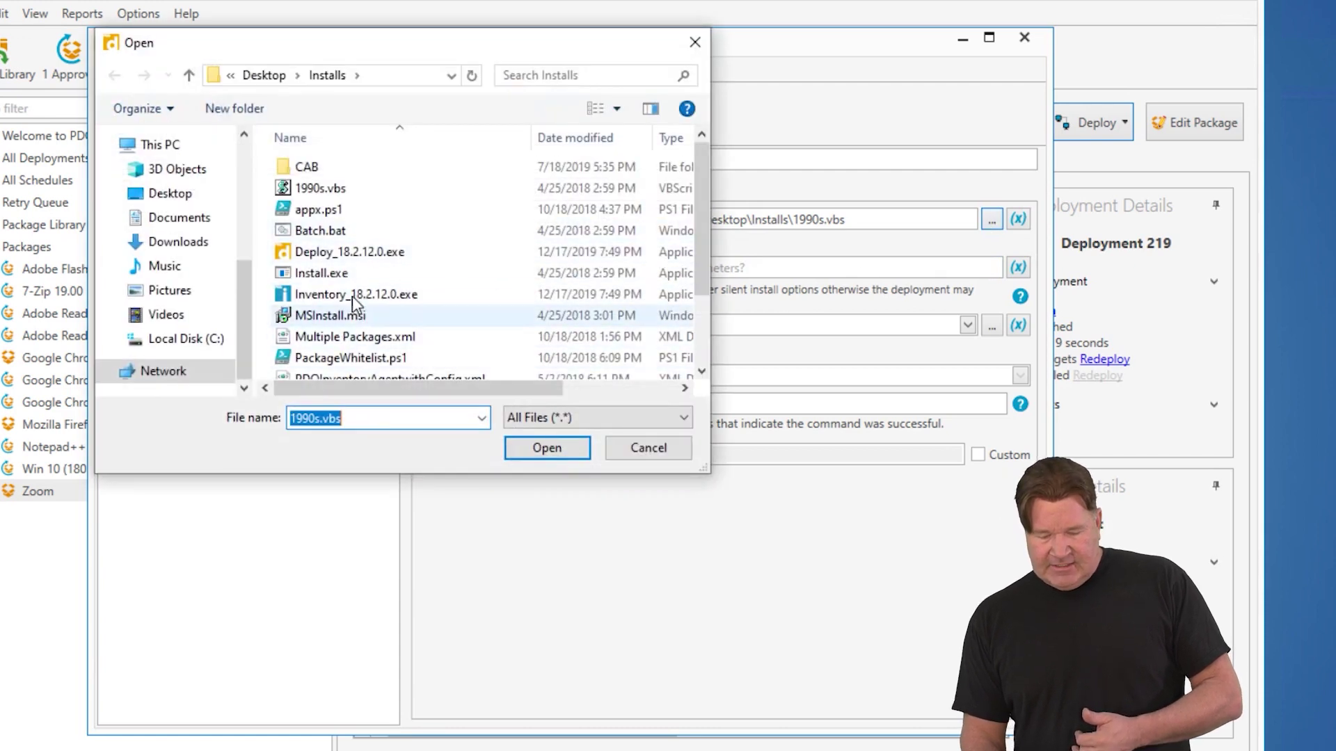
pyautogui.click(327, 272)
pyautogui.click(547, 447)
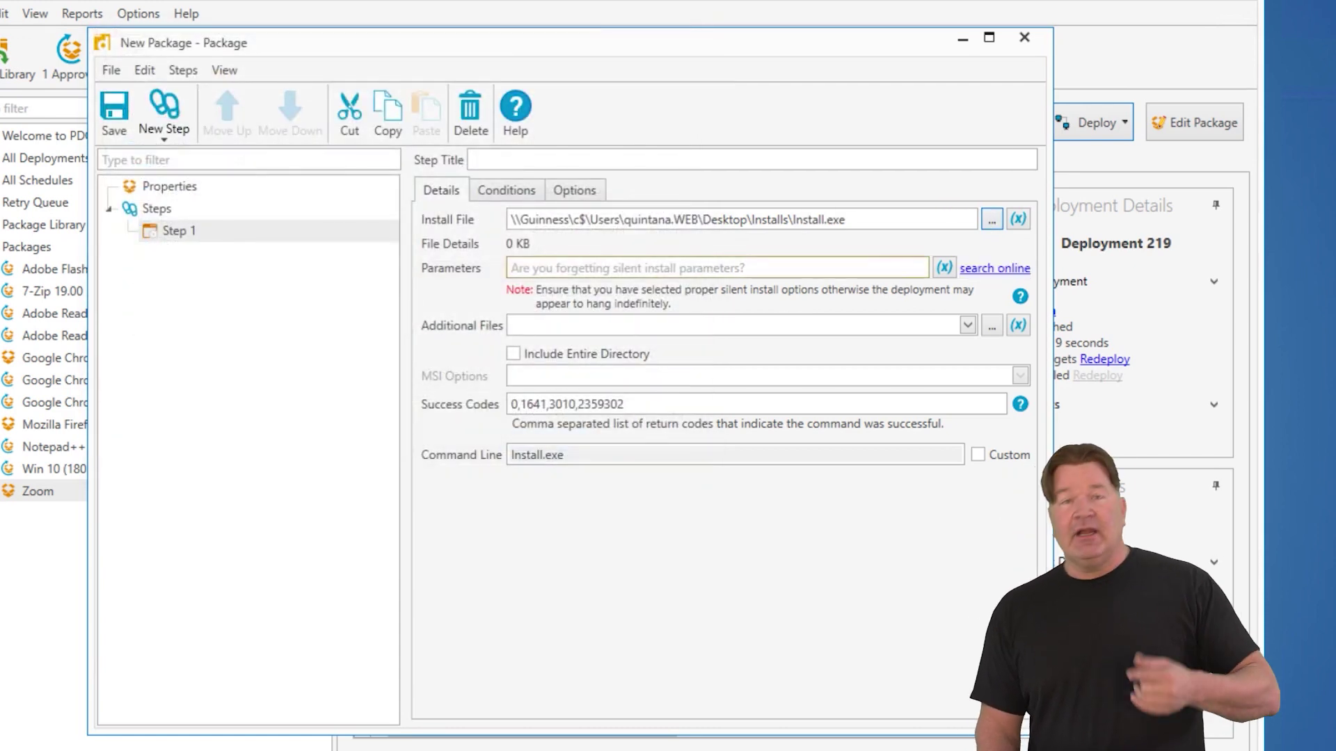